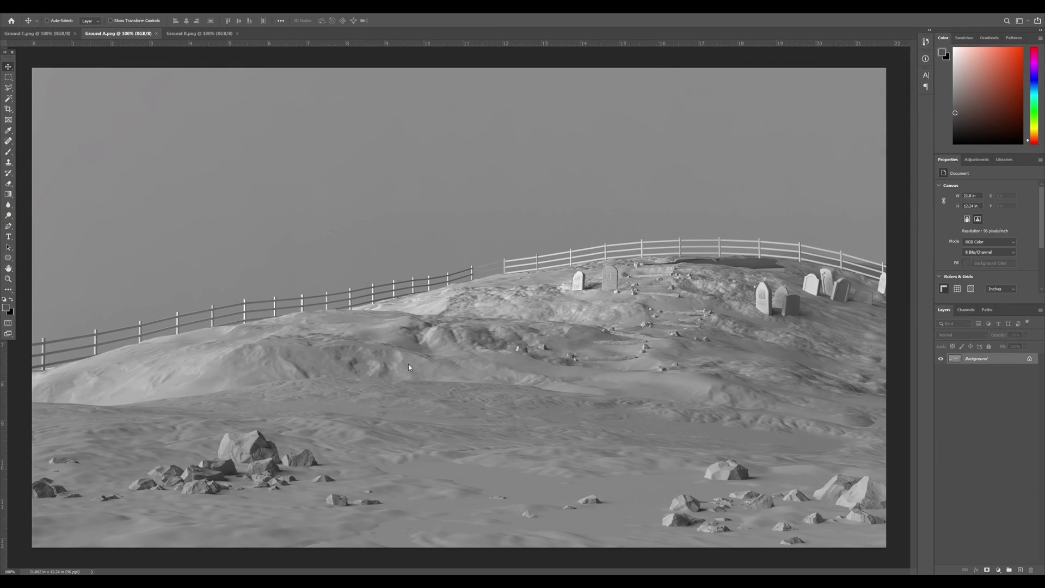
Annotate Ground A.png with red brush strokes, marking a crease mid-slope and four long diagonal lines across the hill
{"action": "key", "text": "b"}
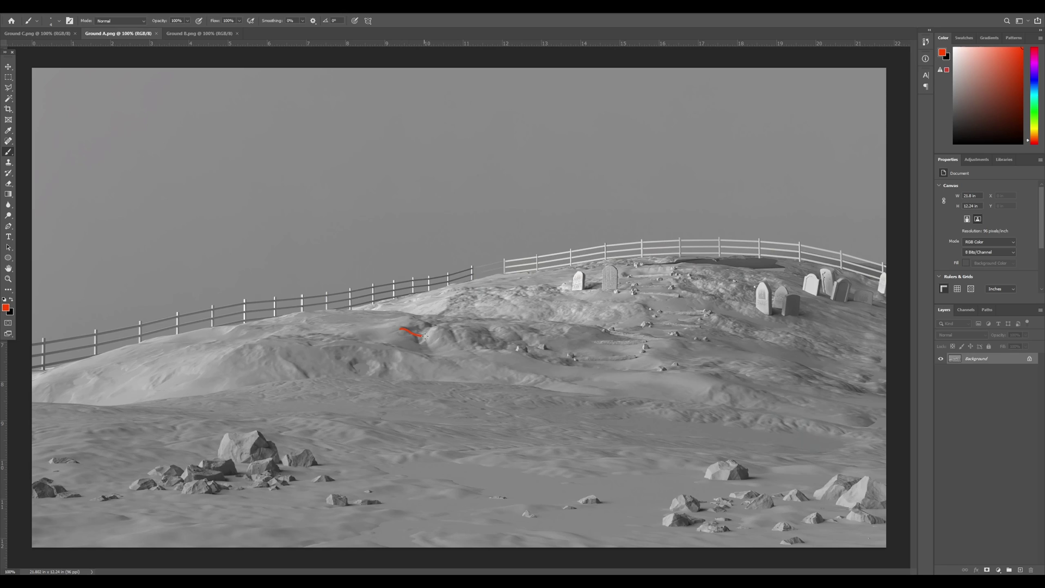
{"action": "left_click_drag", "start_coordinate": [427, 335], "coordinate": [441, 326]}
{"action": "left_click_drag", "start_coordinate": [734, 198], "coordinate": [163, 328]}
{"action": "left_click_drag", "start_coordinate": [790, 212], "coordinate": [290, 394]}
{"action": "left_click_drag", "start_coordinate": [818, 227], "coordinate": [383, 464]}
{"action": "left_click_drag", "start_coordinate": [859, 236], "coordinate": [573, 479]}
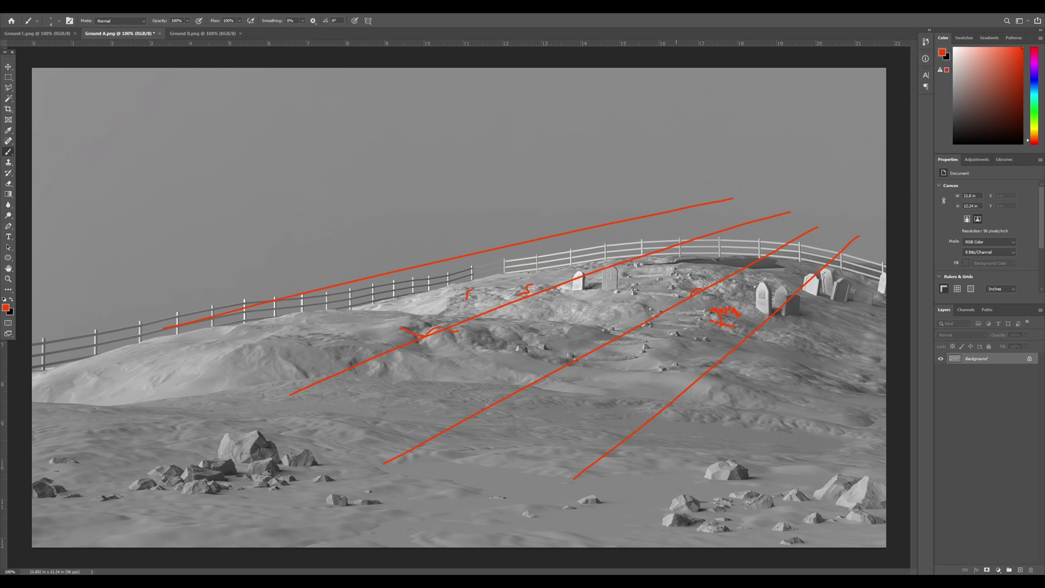
Switch to Ground C.png and brush red winding lines down the grassy slope between and below the gravestones
{"action": "key", "text": "ctrl+Tab"}
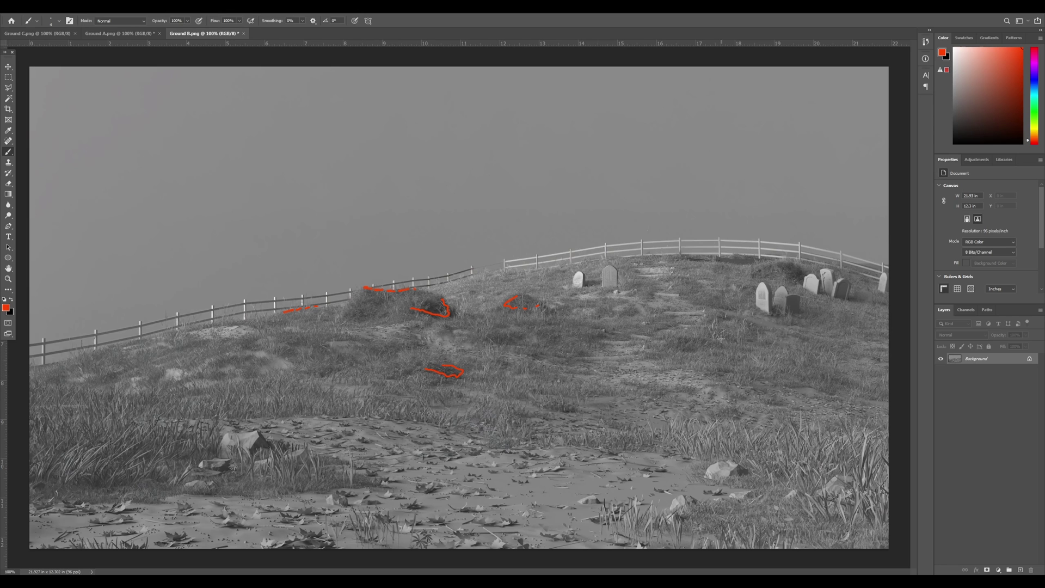
{"action": "key", "text": "ctrl+Tab"}
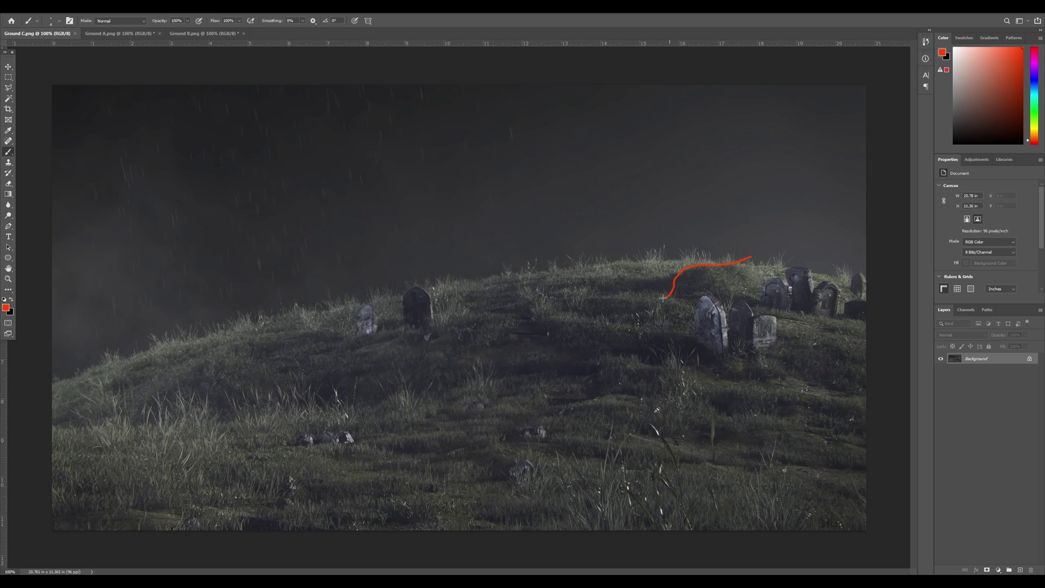
{"action": "left_click_drag", "start_coordinate": [633, 331], "coordinate": [609, 355]}
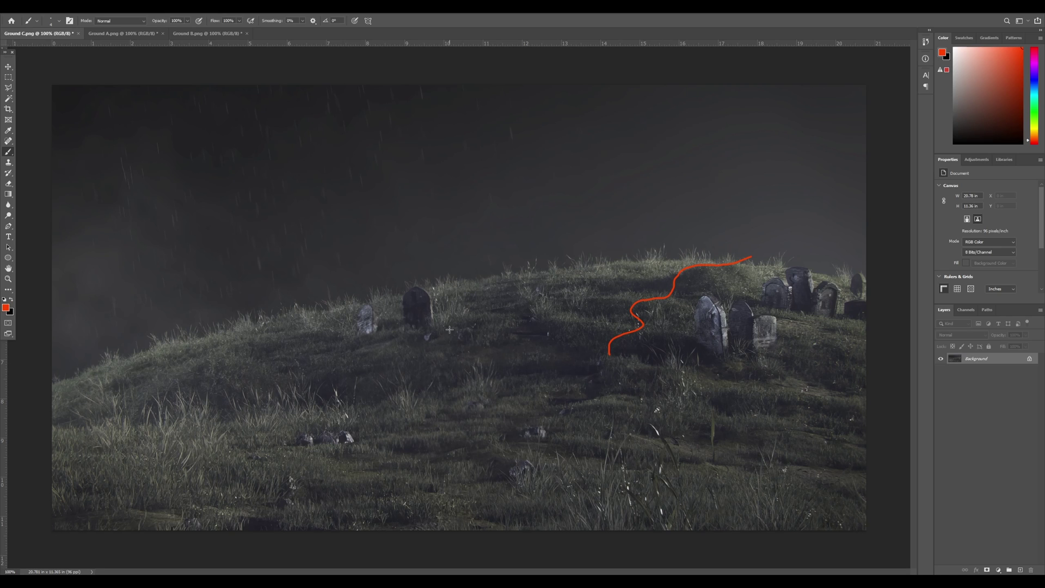
{"action": "left_click_drag", "start_coordinate": [496, 320], "coordinate": [402, 377]}
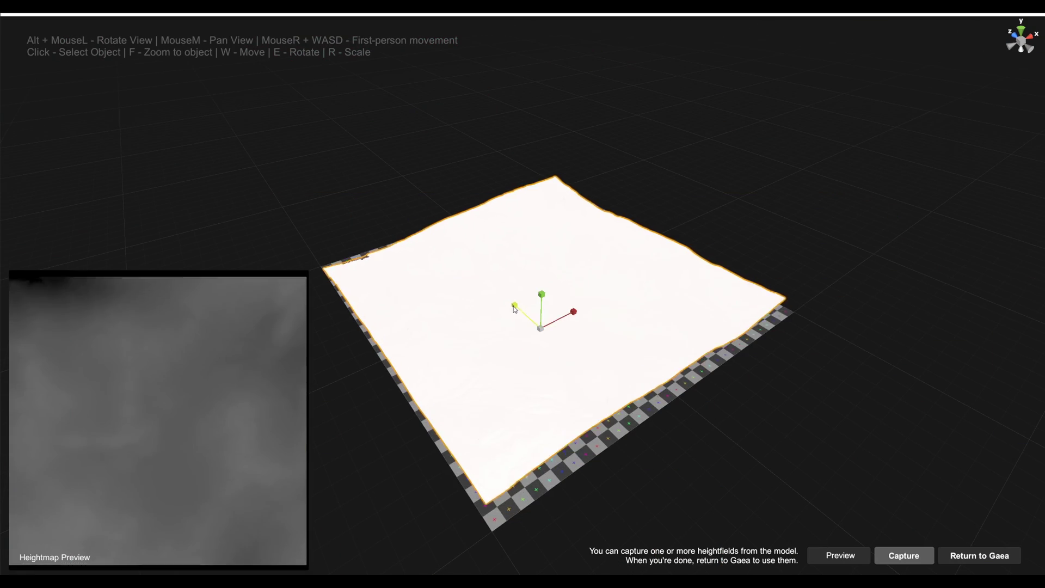
{"action": "key", "text": "w"}
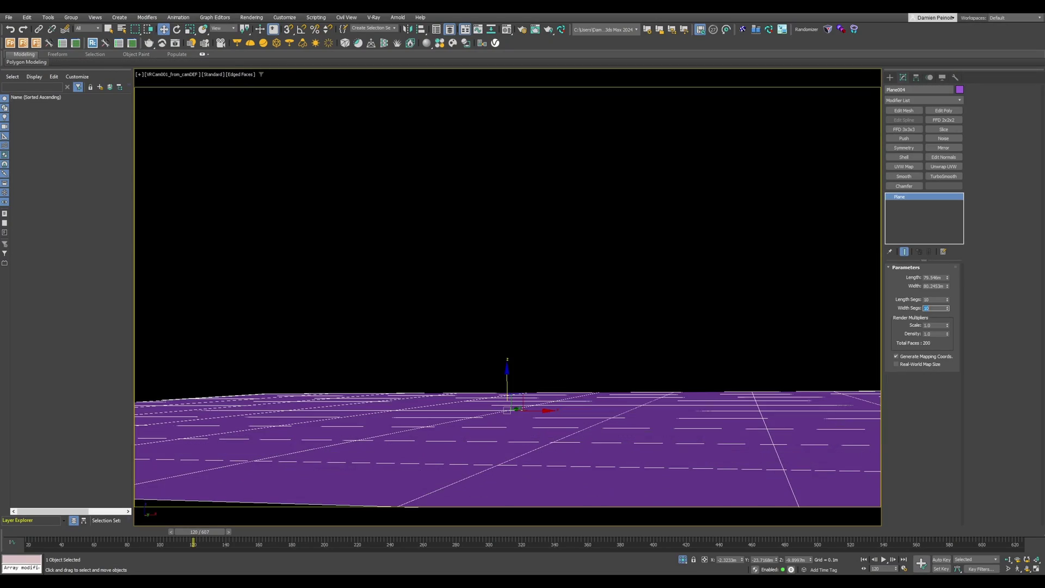
In 3ds Max, add an FFD 3x3x3 modifier to the ground plane and reshape the plane by moving lattice control points
{"action": "left_click", "coordinate": [904, 129]}
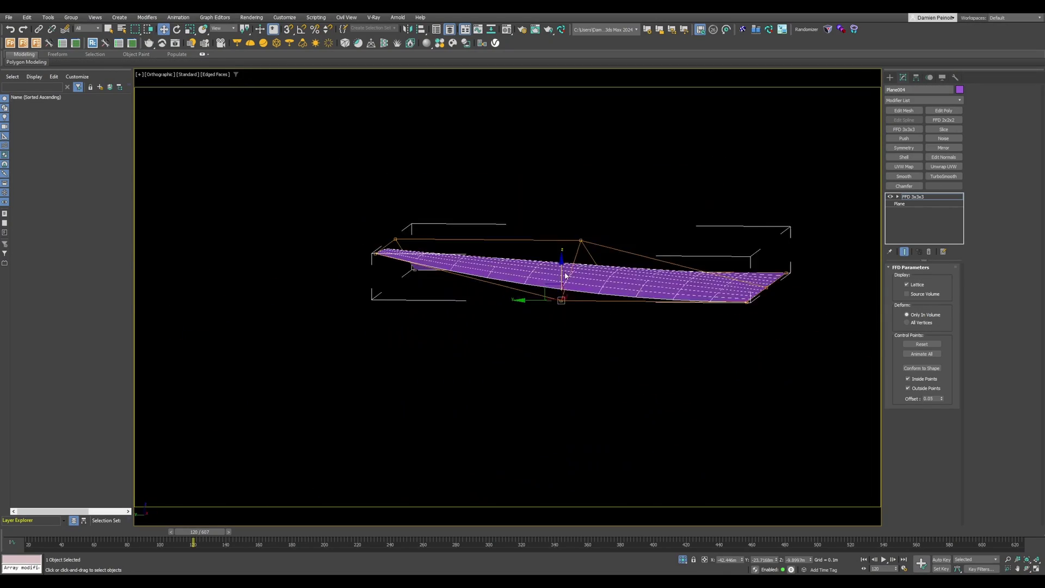
{"action": "middle_click_drag", "start_coordinate": [565, 276], "coordinate": [490, 248], "text": "alt"}
{"action": "key", "text": "c"}
{"action": "double_click", "coordinate": [490, 242]}
{"action": "left_click_drag", "start_coordinate": [505, 233], "coordinate": [571, 84]}
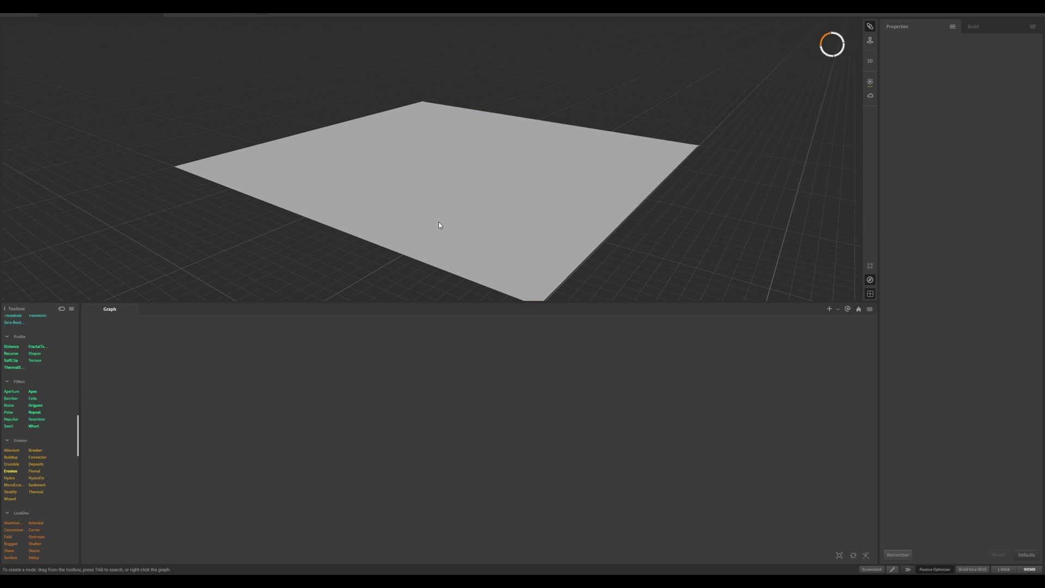
In Gaea, add a Perlin node to the empty graph
{"action": "key", "text": "Tab"}
{"action": "type", "text": "perli"}
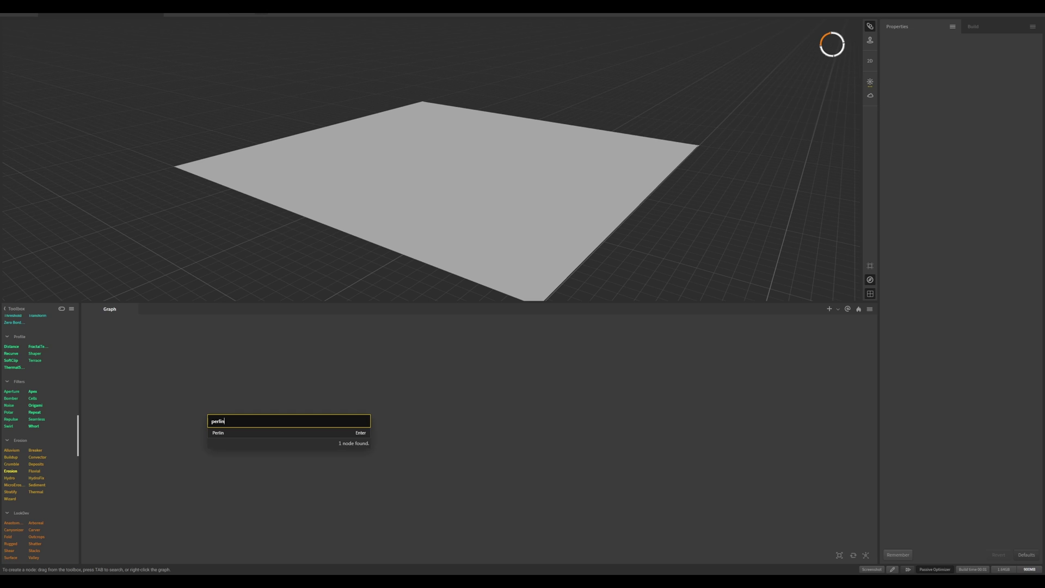
{"action": "key", "text": "Return"}
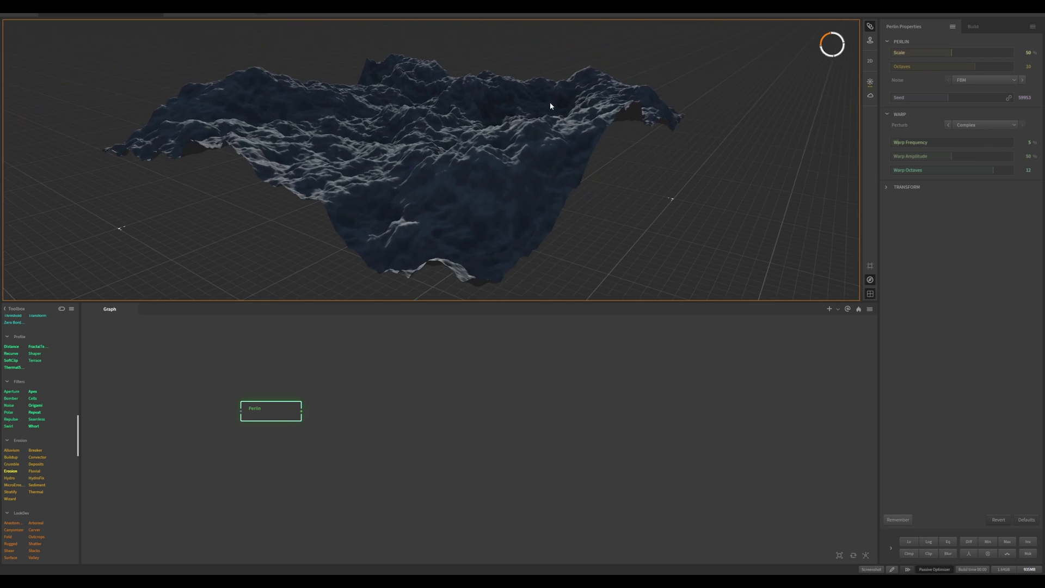
Set the Perlin node's octaves to 2 and its seed to 34341
{"action": "scroll", "coordinate": [459, 155], "scroll_direction": "up", "scroll_amount": 5}
{"action": "scroll", "coordinate": [455, 154], "scroll_direction": "down", "scroll_amount": 3}
{"action": "mouse_move", "coordinate": [455, 154]}
{"action": "left_mouse_down"}
{"action": "mouse_move", "coordinate": [455, 133]}
{"action": "mouse_move", "coordinate": [455, 142]}
{"action": "left_mouse_up"}
{"action": "right_click_drag", "start_coordinate": [455, 142], "coordinate": [596, 268]}
{"action": "left_click_drag", "start_coordinate": [259, 418], "coordinate": [243, 418]}
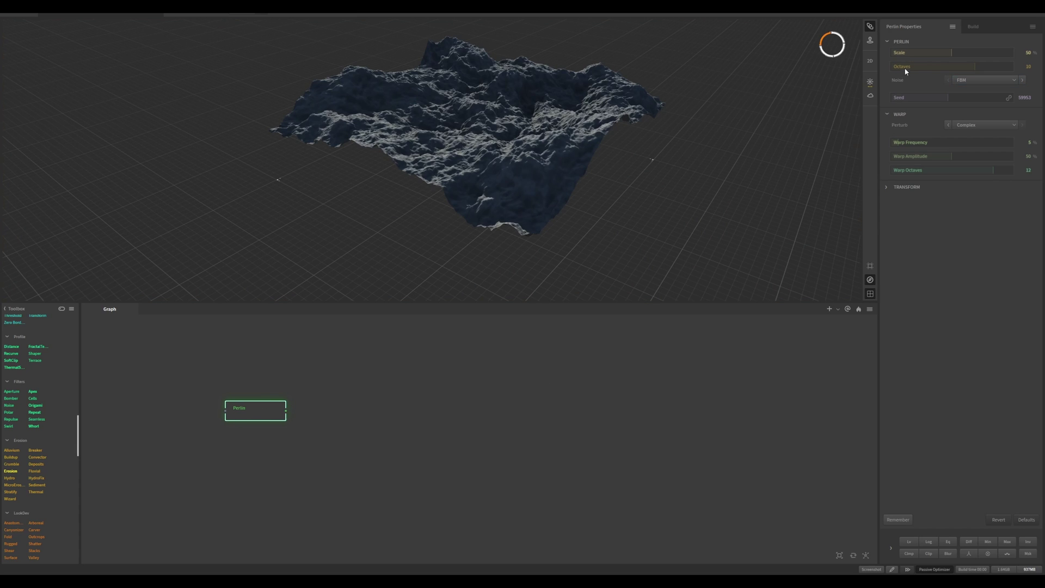
{"action": "left_click_drag", "start_coordinate": [906, 70], "coordinate": [925, 99]}
{"action": "scroll", "coordinate": [484, 161], "scroll_direction": "up", "scroll_amount": 2}
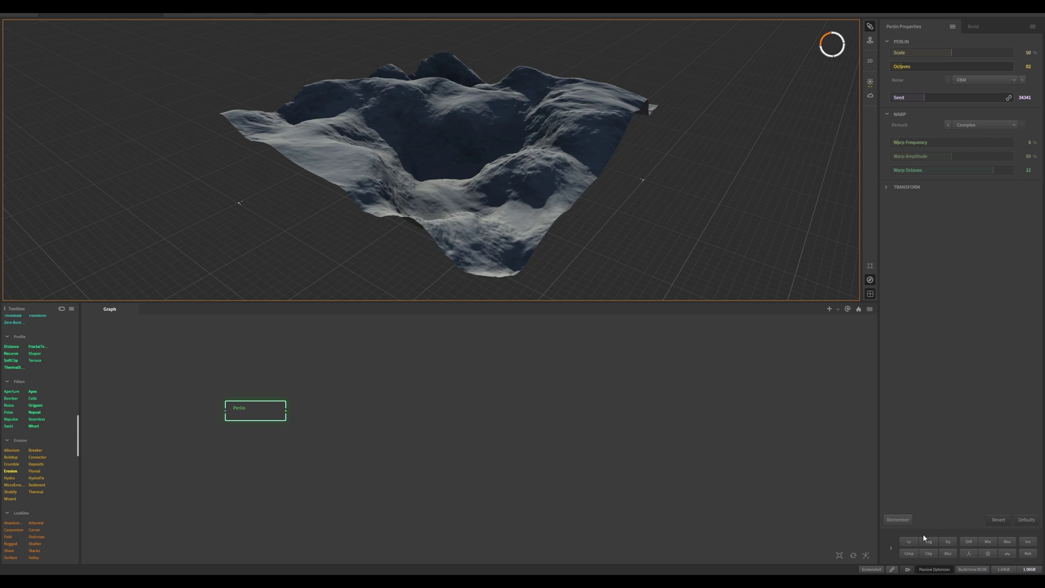
Flatten the Perlin terrain by enabling Clamp with a minimum of 20% and a maximum of 30%
{"action": "left_click", "coordinate": [908, 553]}
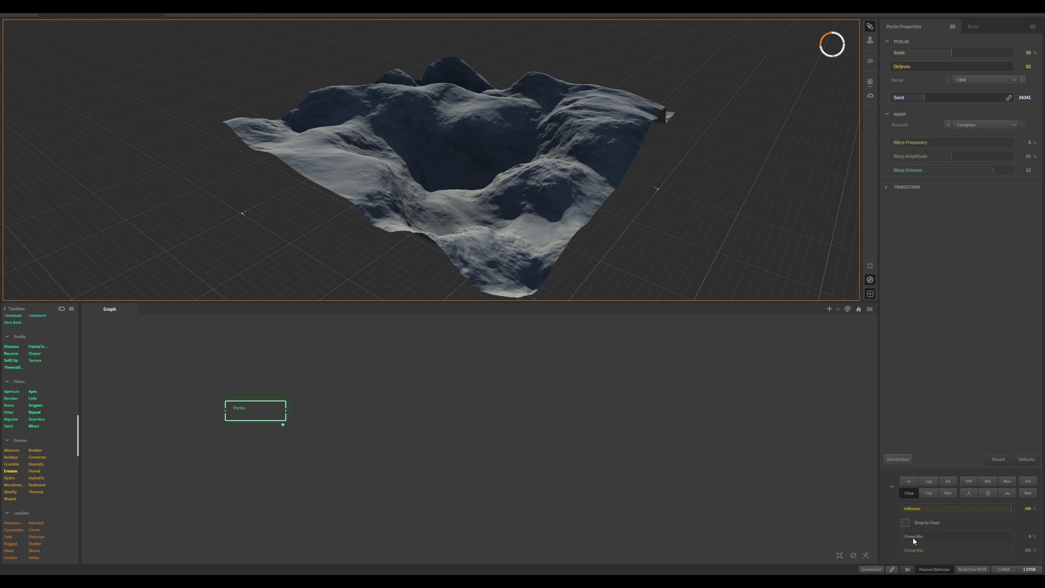
{"action": "left_click_drag", "start_coordinate": [913, 539], "coordinate": [919, 538]}
{"action": "left_click_drag", "start_coordinate": [969, 549], "coordinate": [934, 549]}
{"action": "key", "text": "Return"}
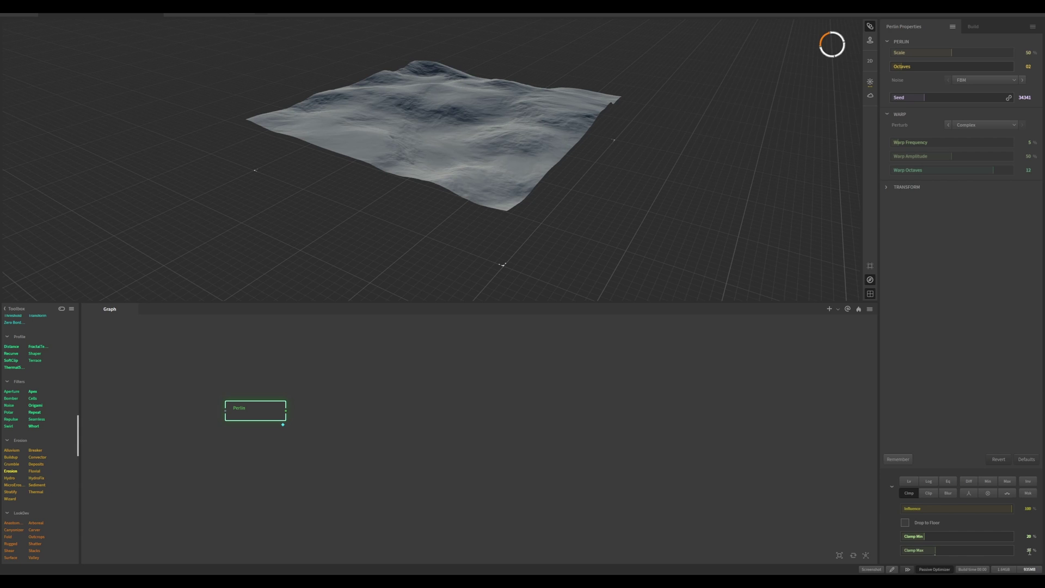
{"action": "left_click_drag", "start_coordinate": [470, 130], "coordinate": [512, 117]}
Add a Rugged node connected to the Perlin node's output
{"action": "right_click", "coordinate": [330, 415]}
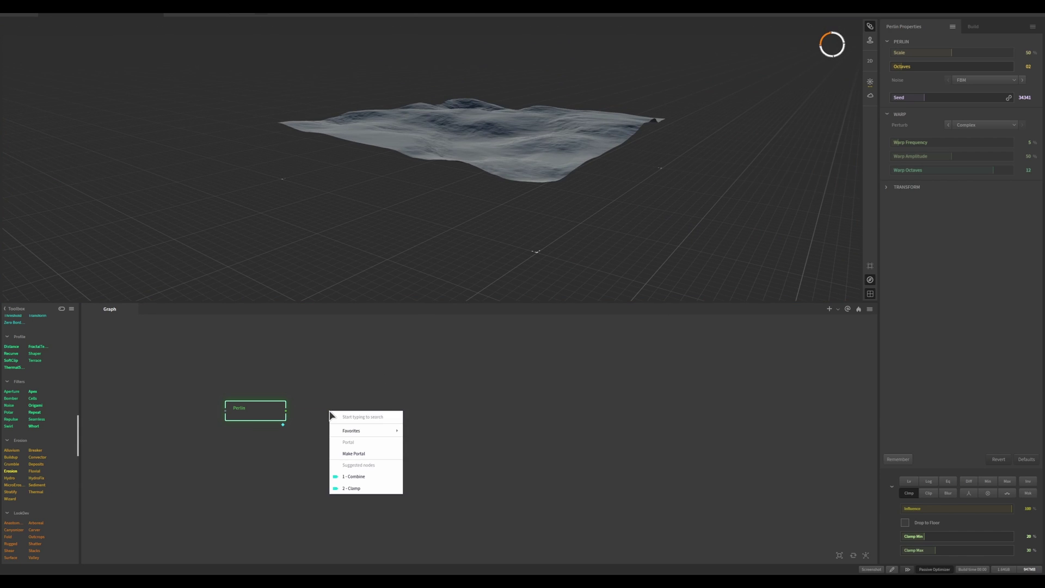
{"action": "type", "text": "rugge"}
{"action": "left_click", "coordinate": [341, 429]}
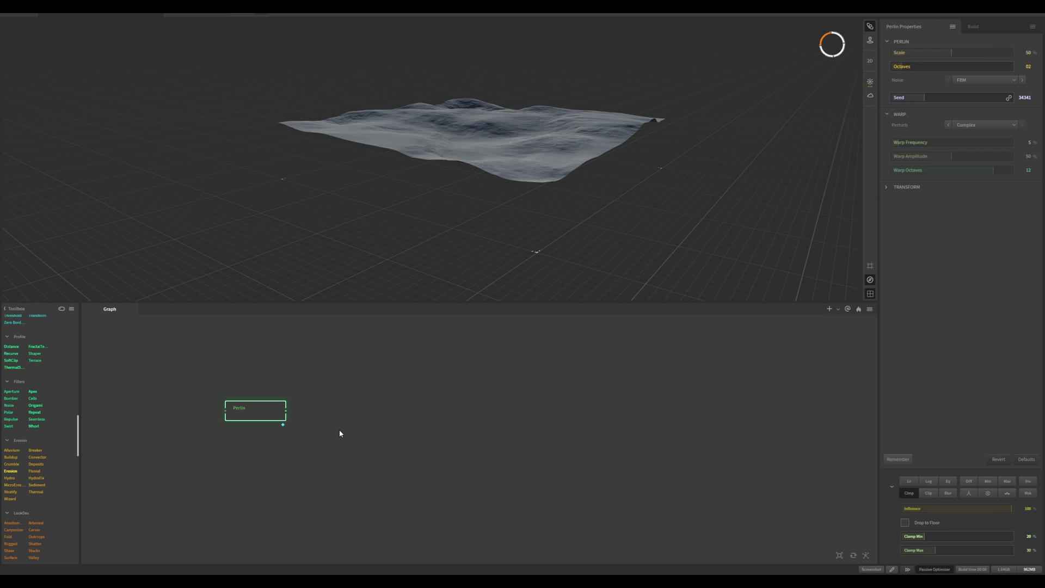
{"action": "mouse_move", "coordinate": [514, 171]}
{"action": "left_mouse_down"}
{"action": "mouse_move", "coordinate": [520, 112]}
{"action": "mouse_move", "coordinate": [539, 130]}
{"action": "mouse_move", "coordinate": [515, 179]}
{"action": "left_mouse_up"}
Set the Rugged node's strength to 100%, increase its sweep, and apply the changes
{"action": "left_click_drag", "start_coordinate": [921, 55], "coordinate": [1040, 55]}
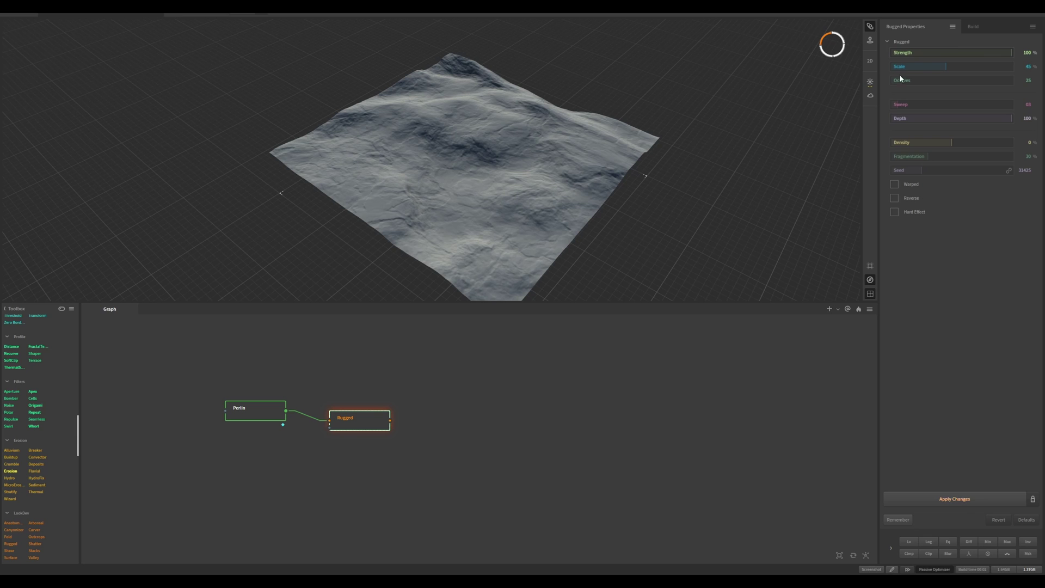
{"action": "left_click", "coordinate": [969, 499]}
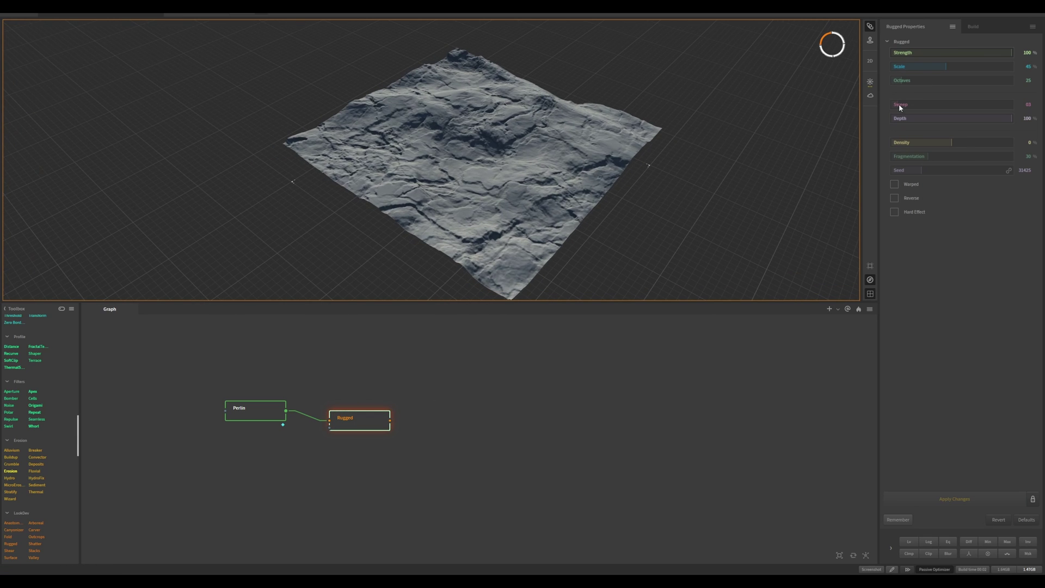
{"action": "left_click_drag", "start_coordinate": [900, 108], "coordinate": [923, 105]}
{"action": "left_click", "coordinate": [954, 499]}
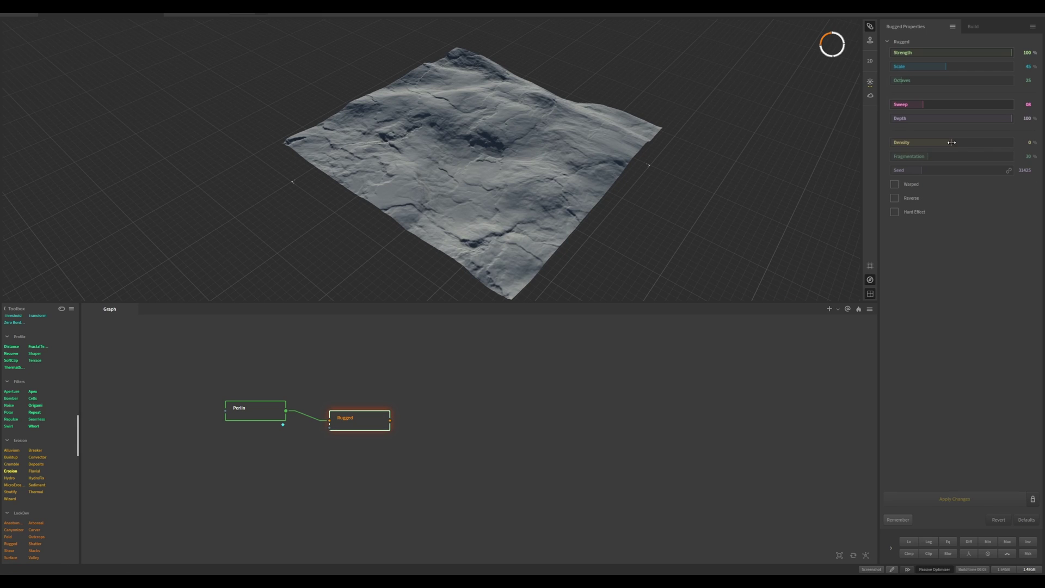
Set the Rugged node's fragmentation to 100% and apply the change
{"action": "left_click_drag", "start_coordinate": [929, 156], "coordinate": [1011, 156]}
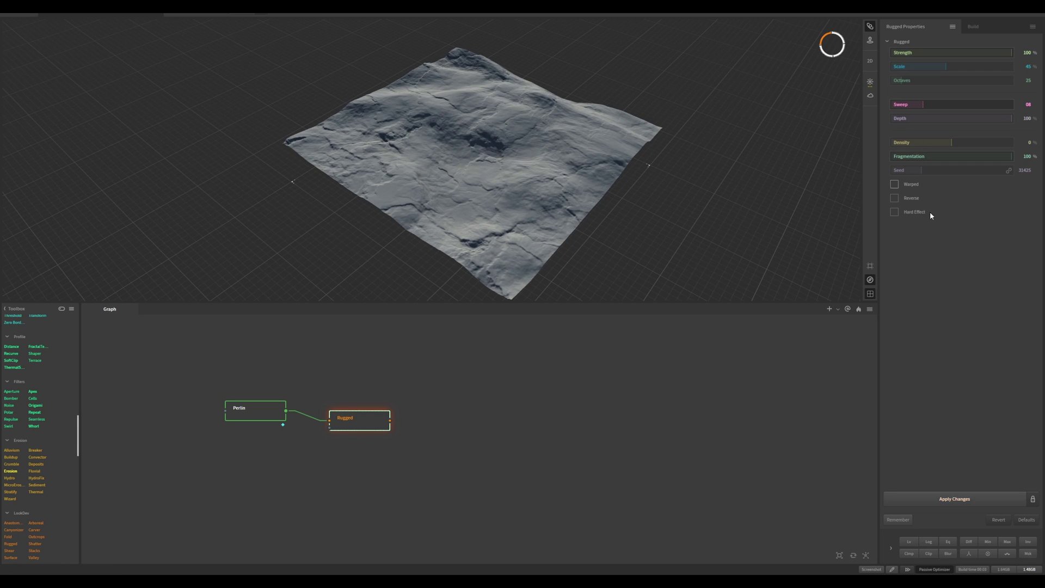
{"action": "left_click", "coordinate": [981, 501]}
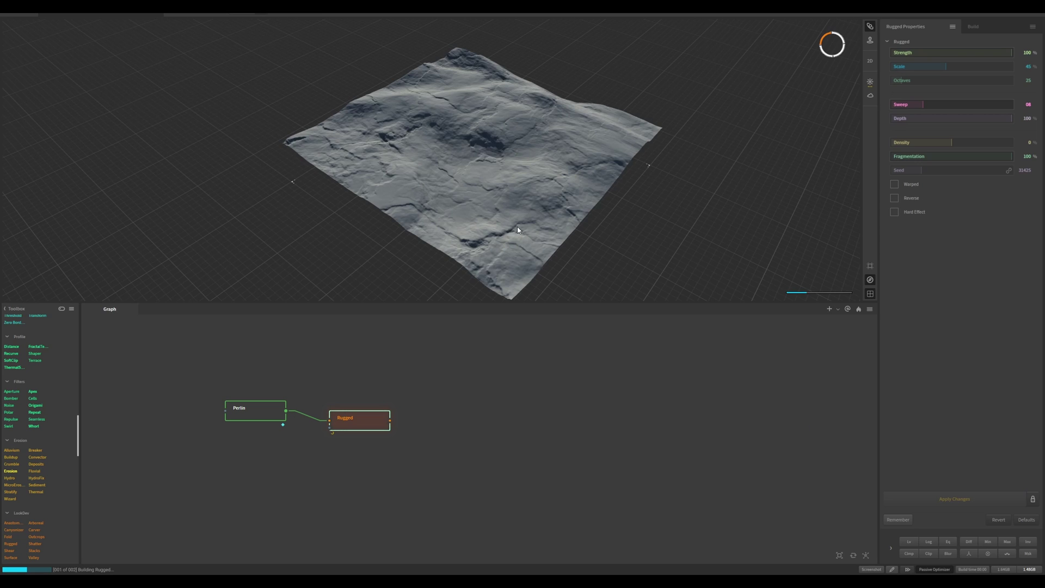
{"action": "middle_click_drag", "start_coordinate": [554, 203], "coordinate": [529, 192]}
{"action": "left_click_drag", "start_coordinate": [529, 192], "coordinate": [531, 196]}
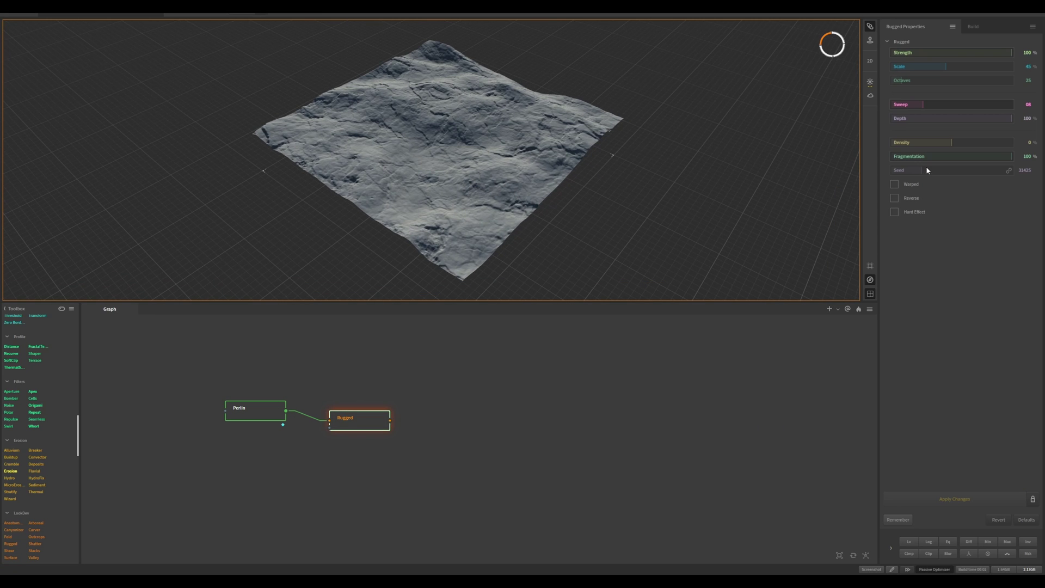
Set the Rugged node's seed to 46573 and its octaves to 10, applying the changes
{"action": "left_click_drag", "start_coordinate": [921, 173], "coordinate": [935, 173]}
{"action": "left_click", "coordinate": [981, 500]}
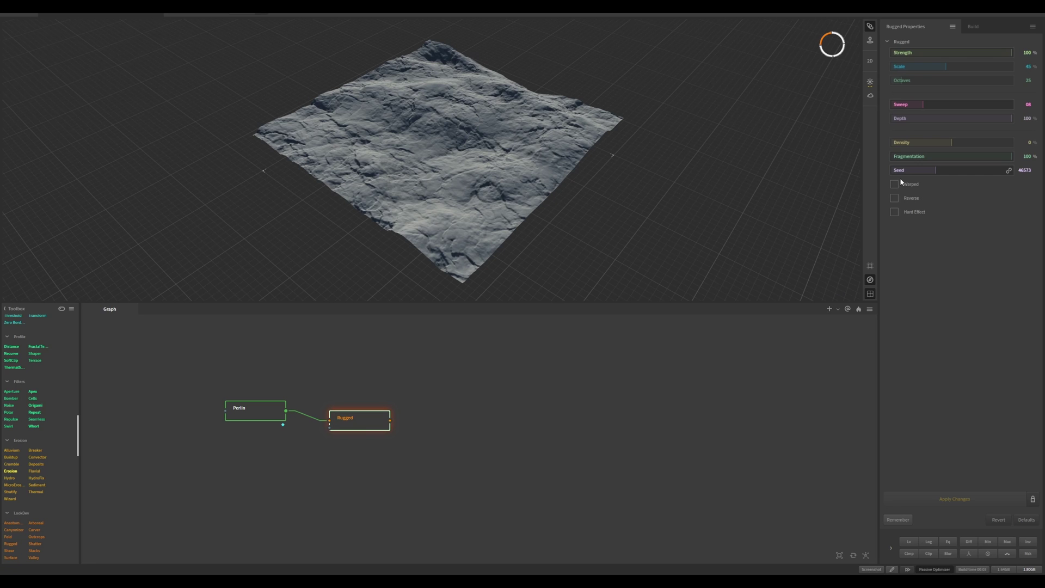
{"action": "left_click_drag", "start_coordinate": [902, 80], "coordinate": [896, 80]}
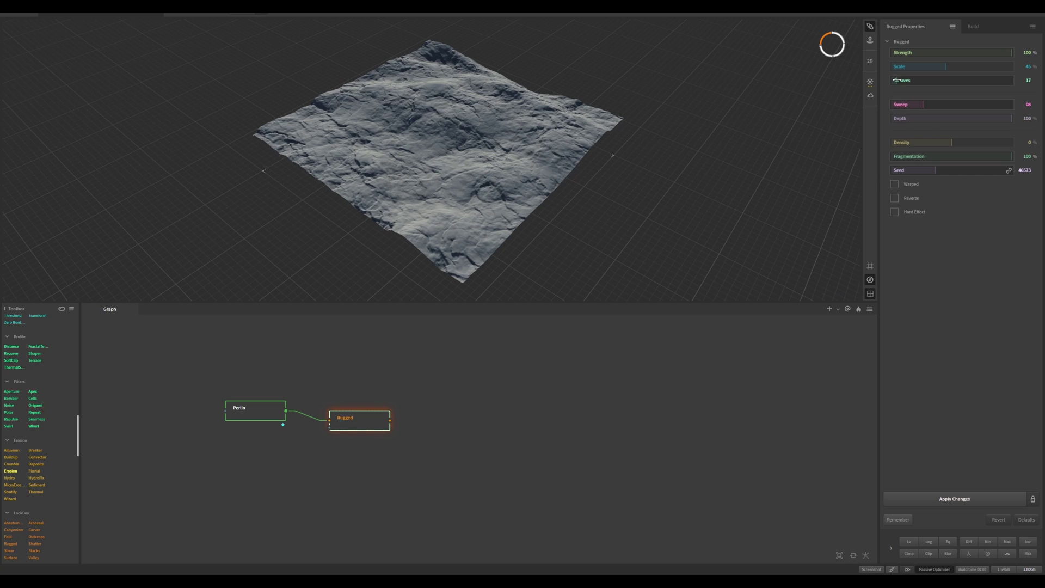
{"action": "left_click", "coordinate": [958, 497]}
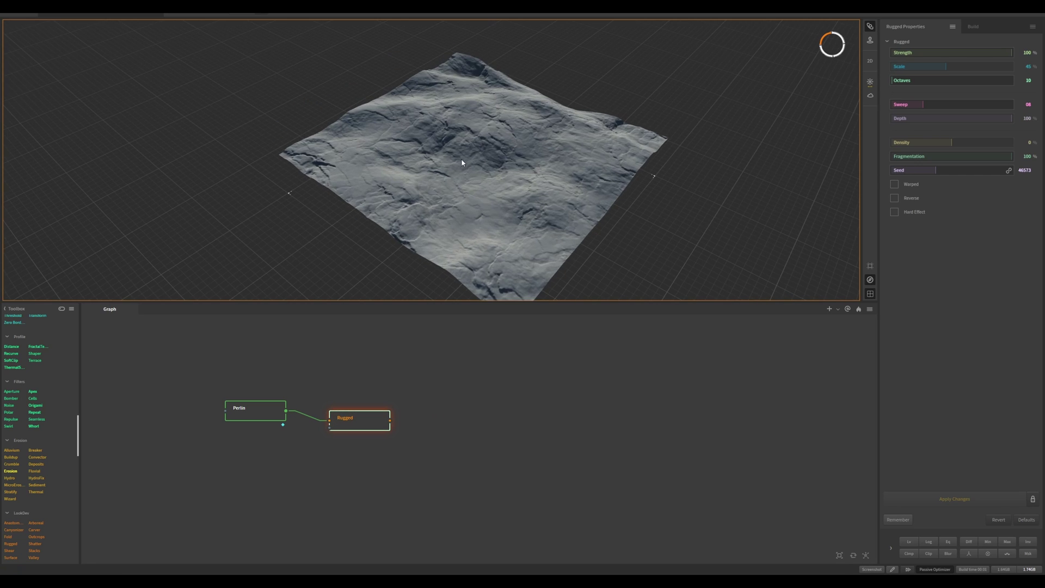
Add a Wizard erosion node connected to the Rugged node's output
{"action": "mouse_move", "coordinate": [461, 161]}
{"action": "left_mouse_down"}
{"action": "mouse_move", "coordinate": [443, 198]}
{"action": "mouse_move", "coordinate": [477, 172]}
{"action": "left_mouse_up"}
{"action": "scroll", "coordinate": [477, 172], "scroll_direction": "up", "scroll_amount": 3}
{"action": "left_click_drag", "start_coordinate": [368, 417], "coordinate": [445, 416]}
{"action": "type", "text": "eros"}
{"action": "left_click", "coordinate": [453, 433]}
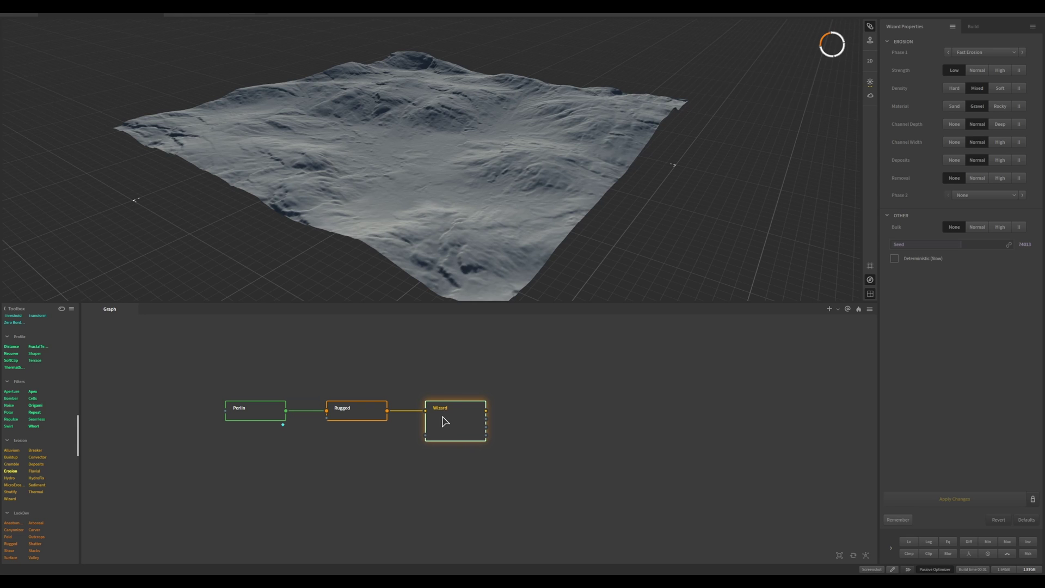
Set the Wizard node's erosion material to Sand
{"action": "left_click_drag", "start_coordinate": [514, 168], "coordinate": [494, 126]}
{"action": "scroll", "coordinate": [442, 184], "scroll_direction": "up", "scroll_amount": 3}
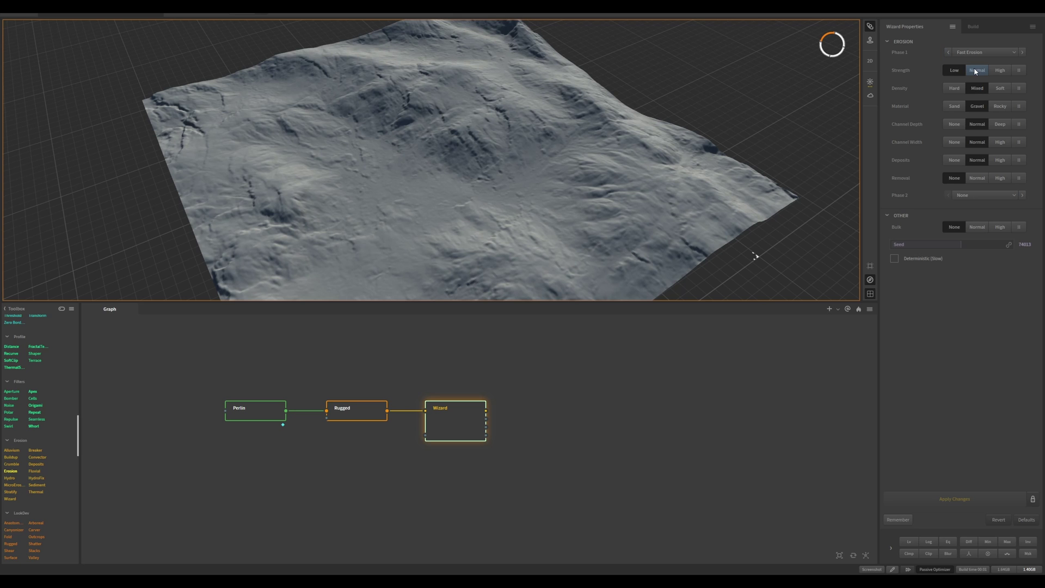
{"action": "left_click", "coordinate": [956, 108]}
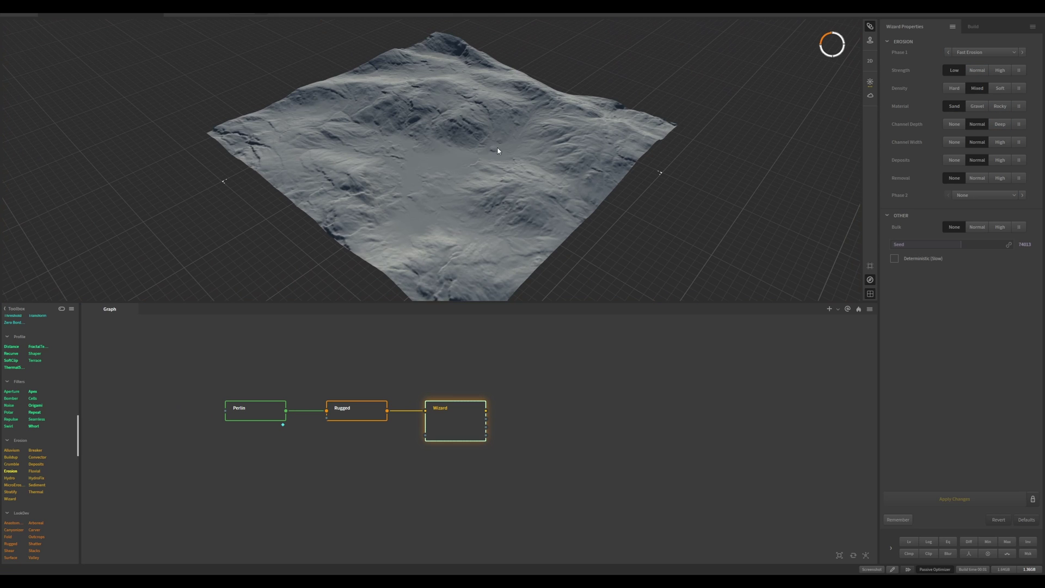
Add an Erosion node connected to the Wizard node's output
{"action": "scroll", "coordinate": [498, 151], "scroll_direction": "up", "scroll_amount": 5}
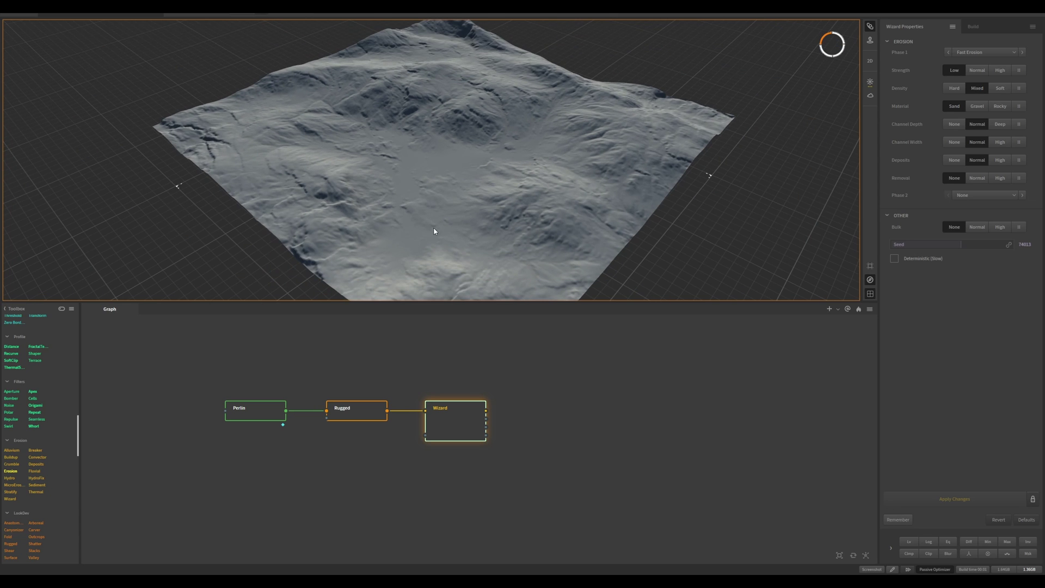
{"action": "scroll", "coordinate": [430, 161], "scroll_direction": "up", "scroll_amount": 5}
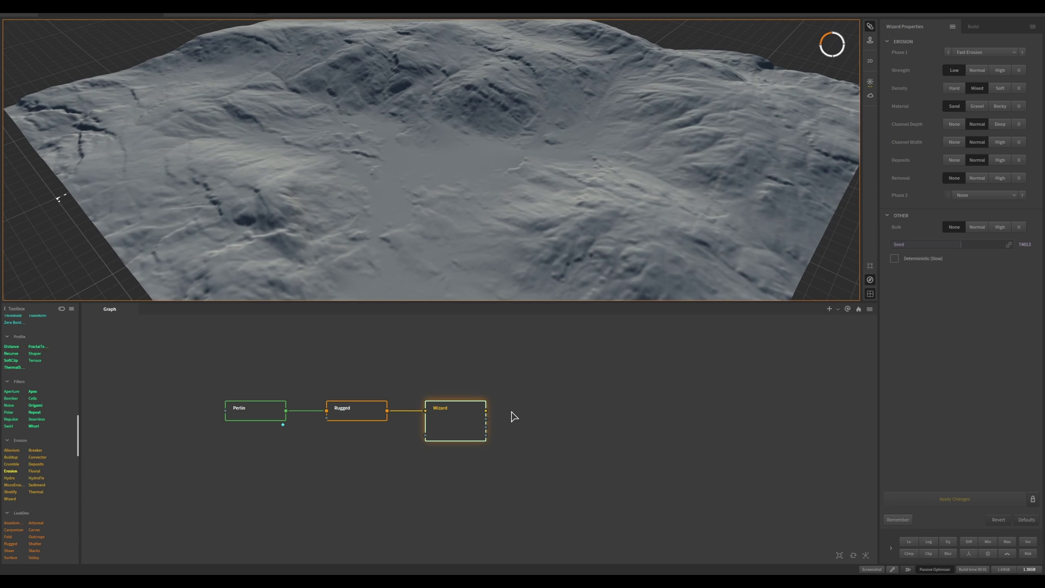
{"action": "type", "text": "erosion"}
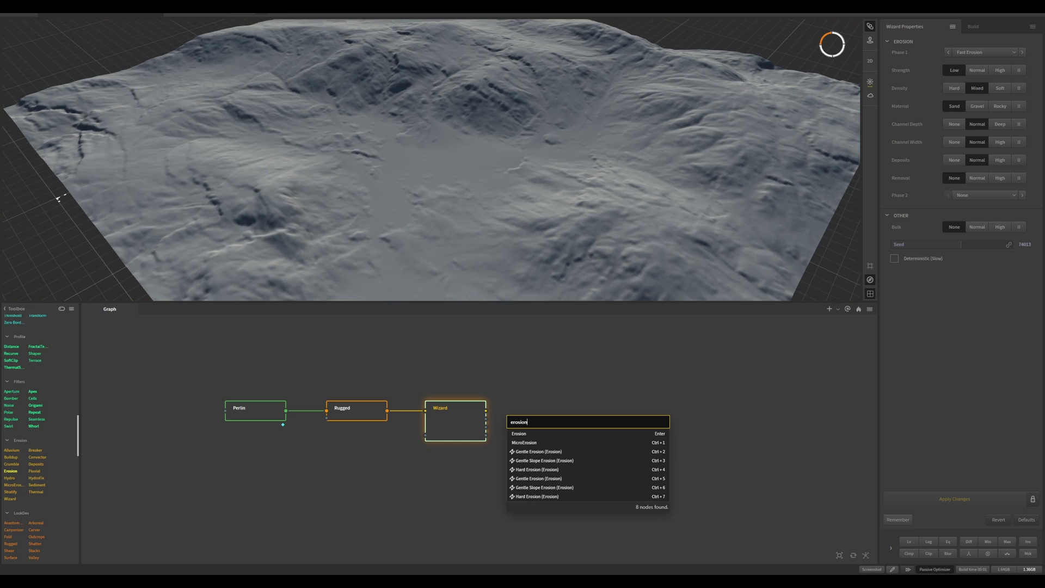
{"action": "key", "text": "Return"}
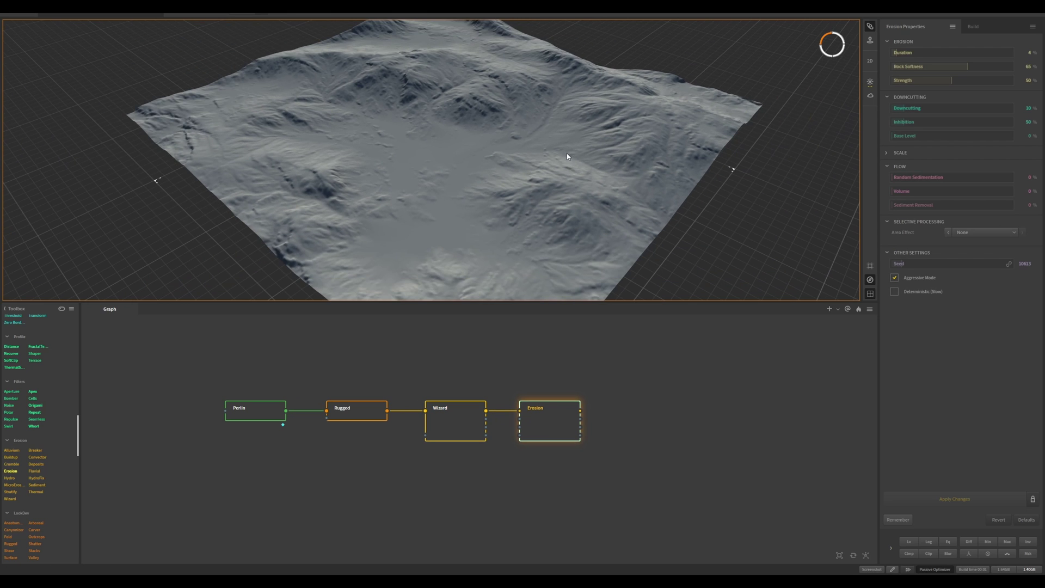
{"action": "middle_click_drag", "start_coordinate": [567, 152], "coordinate": [565, 177]}
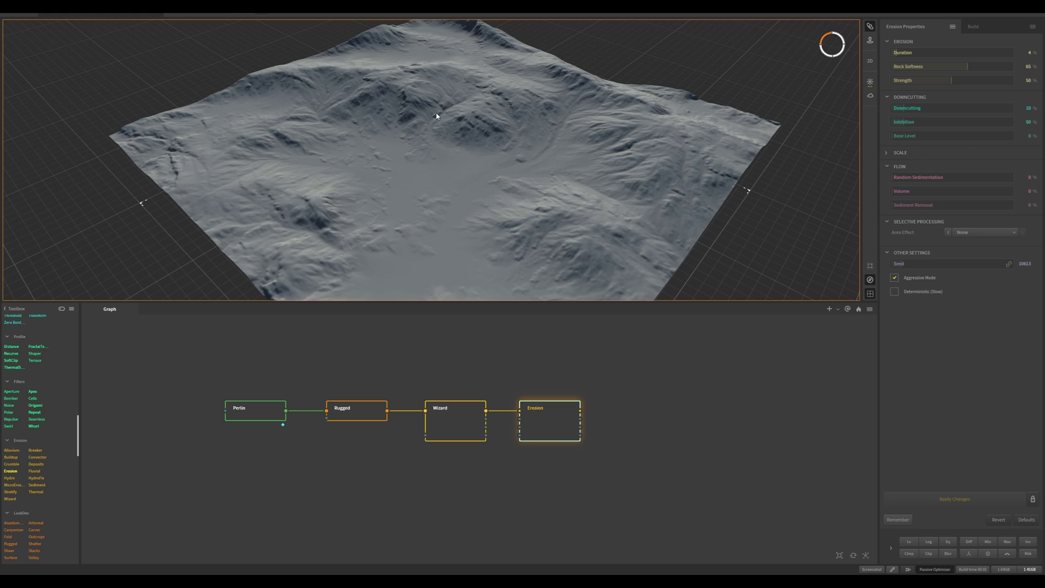
Set the terrain preview resolution to 1k
{"action": "left_click", "coordinate": [126, 14]}
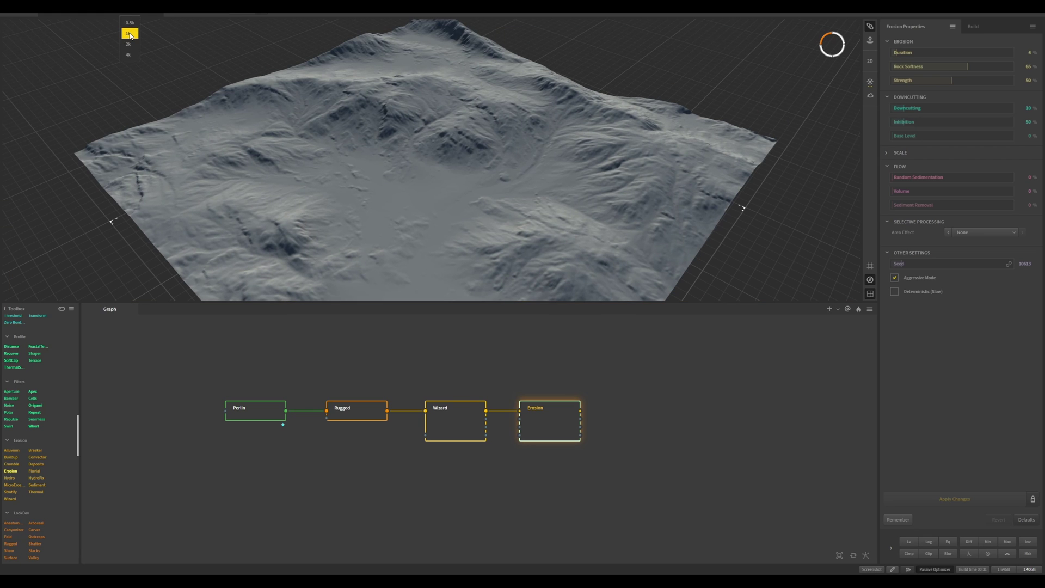
{"action": "left_click", "coordinate": [130, 33]}
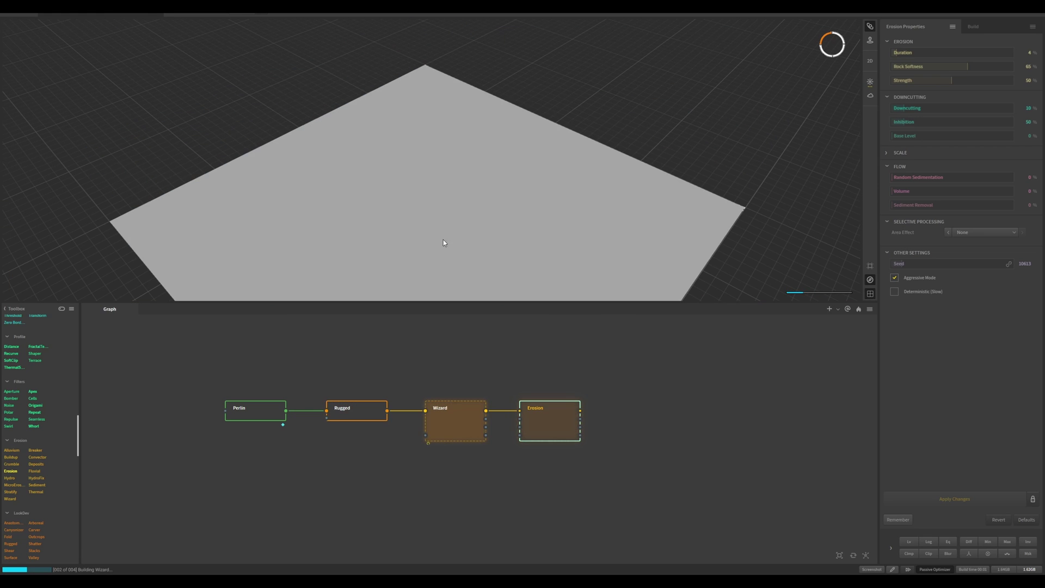
{"action": "middle_click_drag", "start_coordinate": [453, 230], "coordinate": [474, 190]}
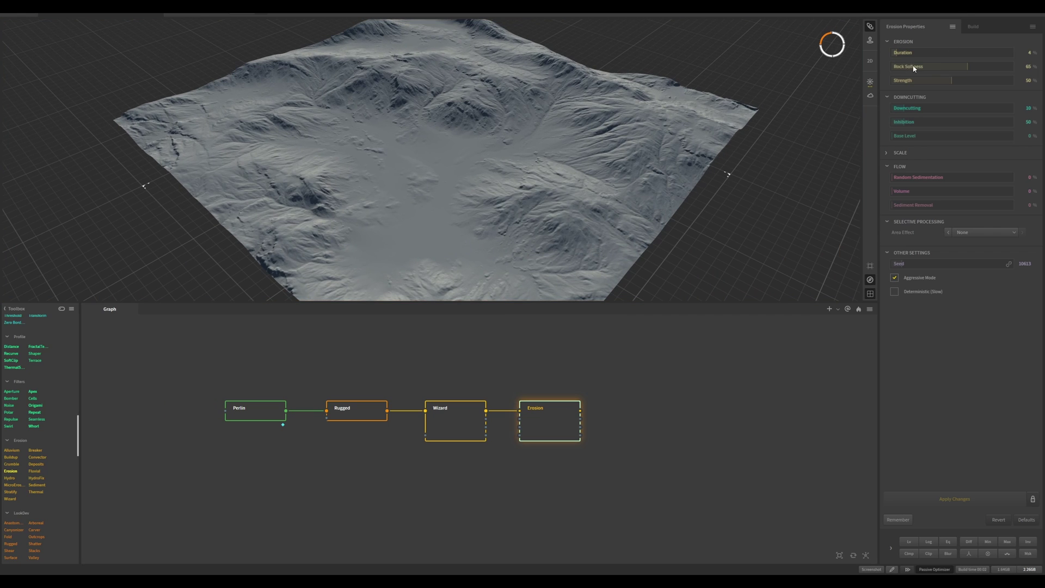
Try the Erosion node's Rock Softness at 9% and 89%, settle on 60%, and set its seed to 41331
{"action": "left_click_drag", "start_coordinate": [915, 68], "coordinate": [900, 69]}
{"action": "left_click", "coordinate": [949, 499]}
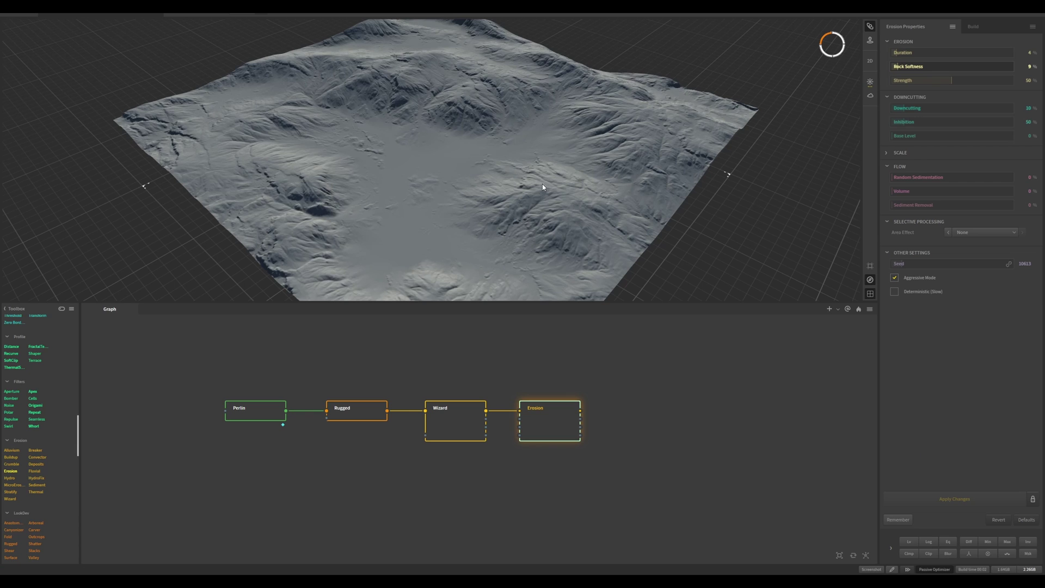
{"action": "left_click", "coordinate": [999, 68]}
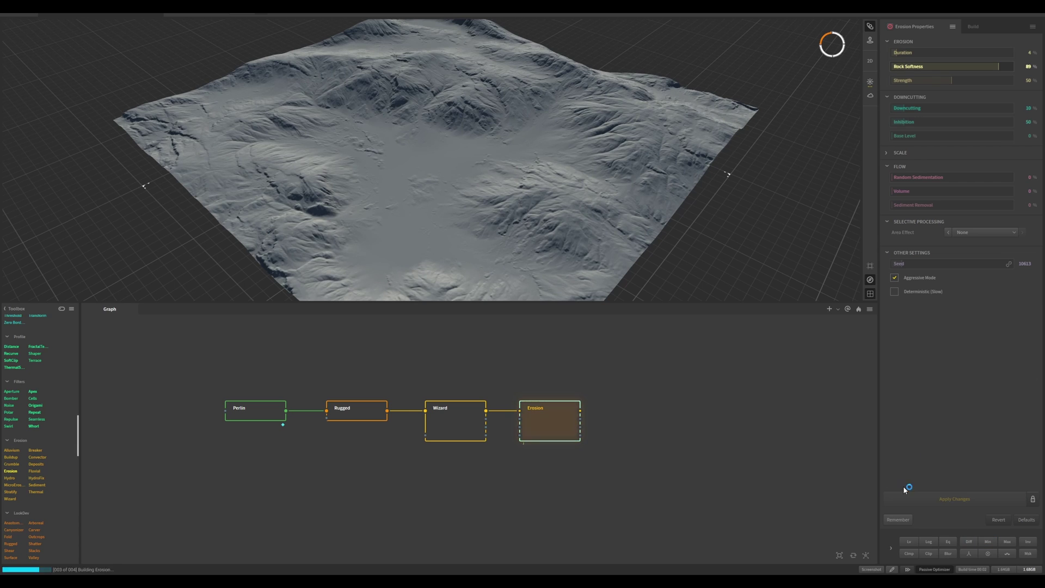
{"action": "left_click", "coordinate": [955, 499]}
{"action": "left_click", "coordinate": [953, 67]}
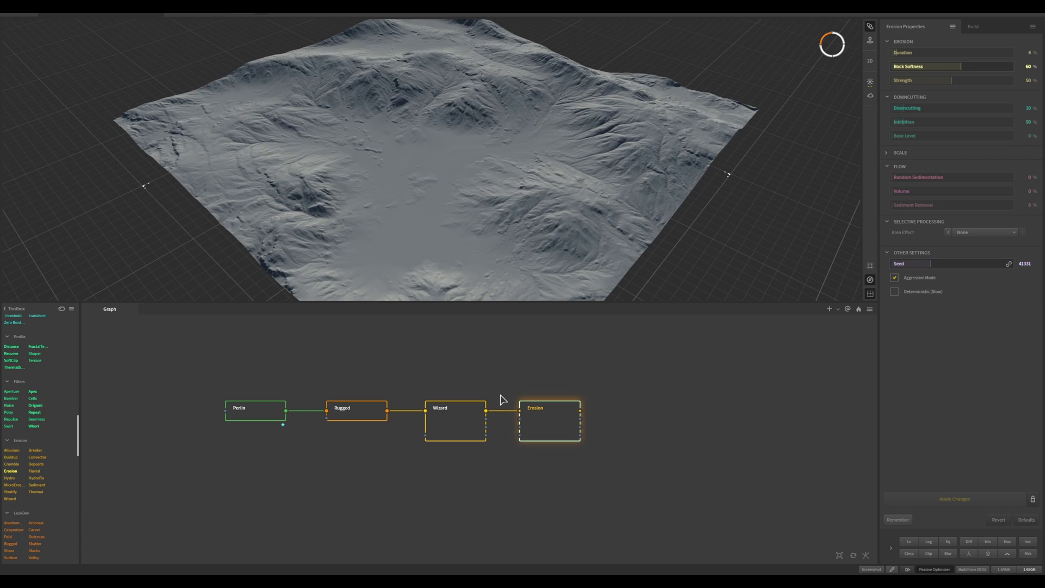
Add a Stacks node connected to the Erosion node's output and line it up with the chain
{"action": "left_click_drag", "start_coordinate": [581, 412], "coordinate": [601, 412]}
{"action": "type", "text": "stac"}
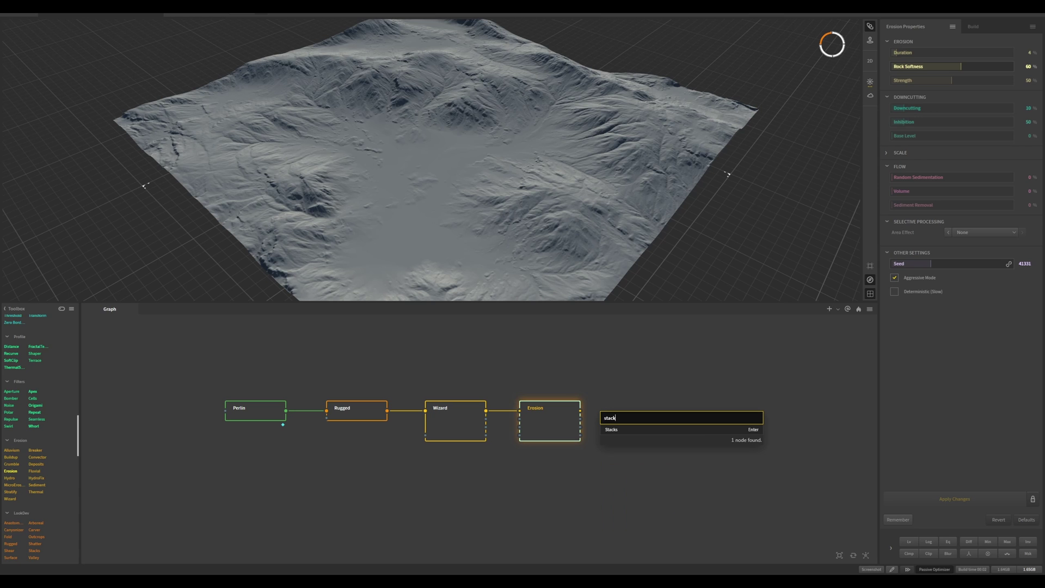
{"action": "type", "text": "k"}
{"action": "left_click", "coordinate": [615, 430]}
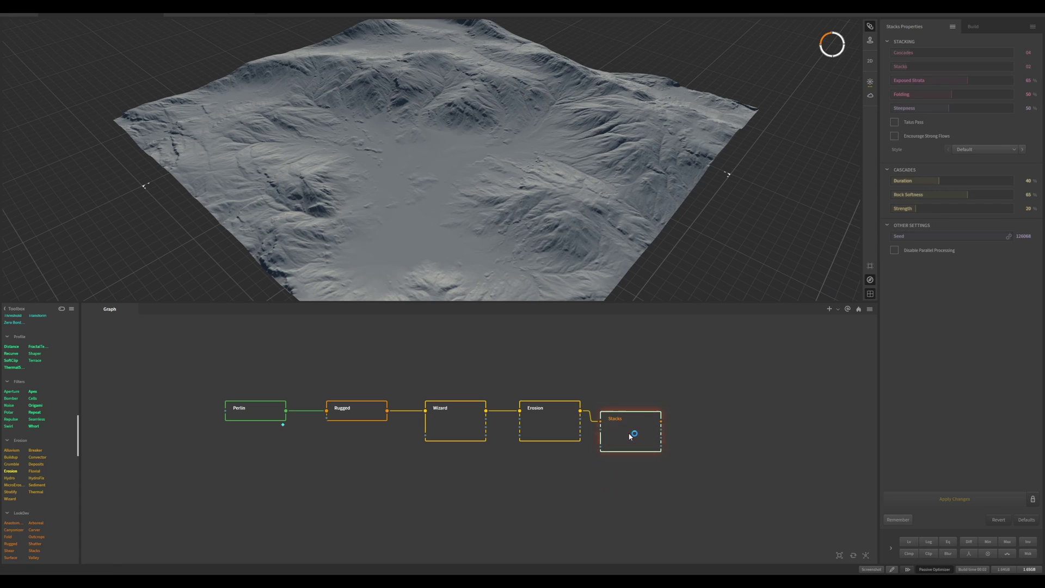
{"action": "left_click_drag", "start_coordinate": [630, 432], "coordinate": [632, 428]}
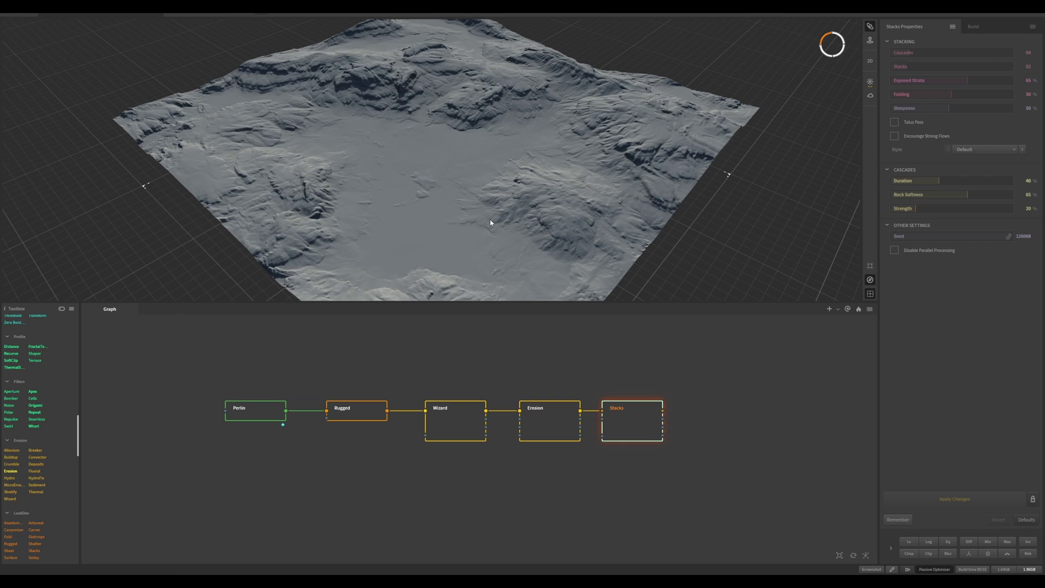
Inspect the stacked terrain up close and try the Stacks node's Talus Pass option
{"action": "scroll", "coordinate": [492, 122], "scroll_direction": "up", "scroll_amount": 3}
{"action": "middle_click_drag", "start_coordinate": [472, 194], "coordinate": [253, 100]}
{"action": "scroll", "coordinate": [401, 201], "scroll_direction": "up", "scroll_amount": 5}
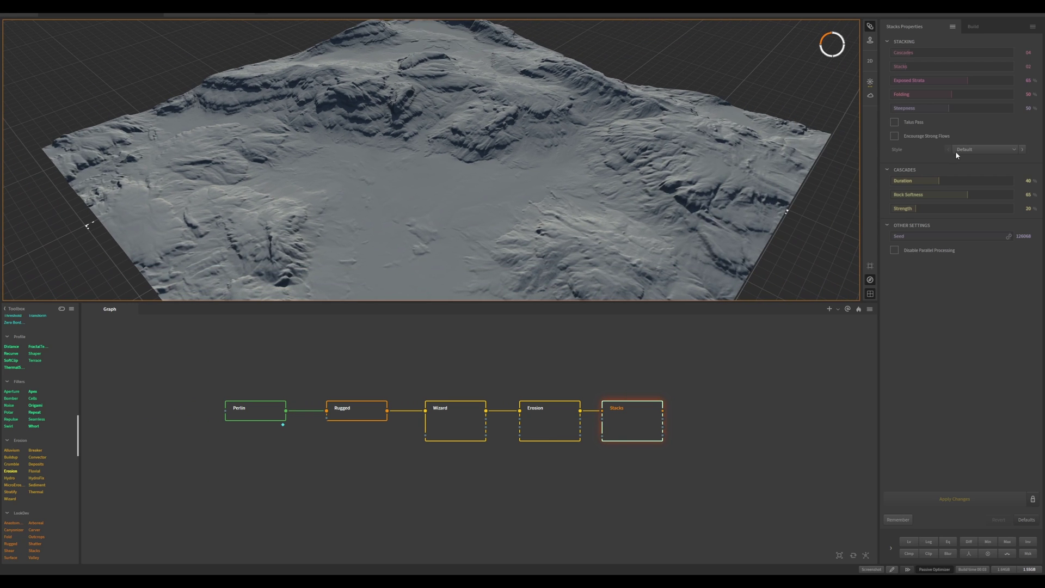
{"action": "left_click", "coordinate": [895, 123]}
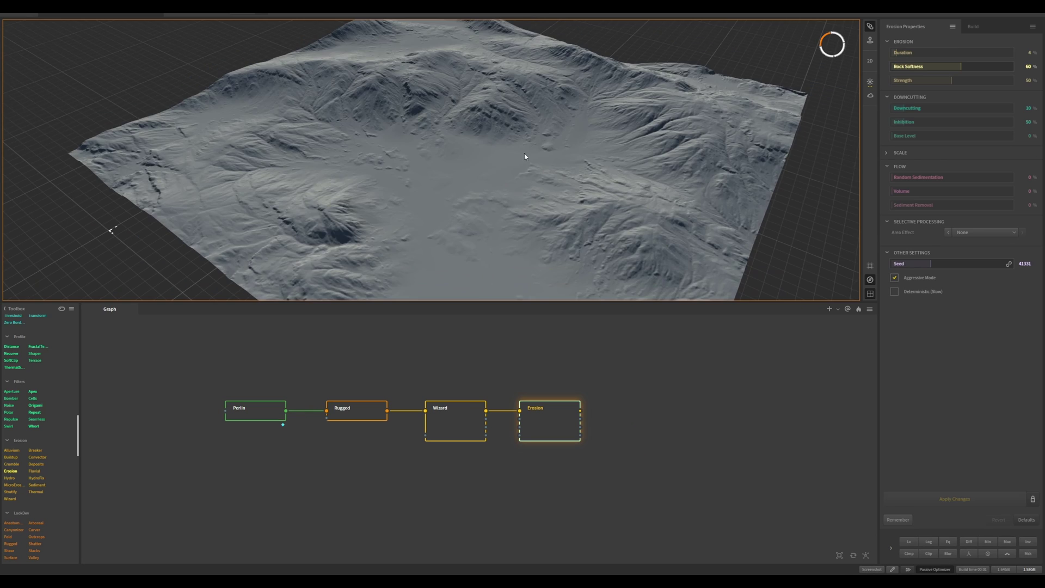
Enlarge the 3D viewport and examine the whole eroded terrain from a low, distant angle
{"action": "left_click_drag", "start_coordinate": [524, 156], "coordinate": [495, 126]}
{"action": "scroll", "coordinate": [494, 125], "scroll_direction": "down", "scroll_amount": 3}
{"action": "middle_click_drag", "start_coordinate": [494, 125], "coordinate": [479, 156]}
{"action": "left_click_drag", "start_coordinate": [450, 302], "coordinate": [451, 340]}
{"action": "left_click_drag", "start_coordinate": [501, 247], "coordinate": [562, 342]}
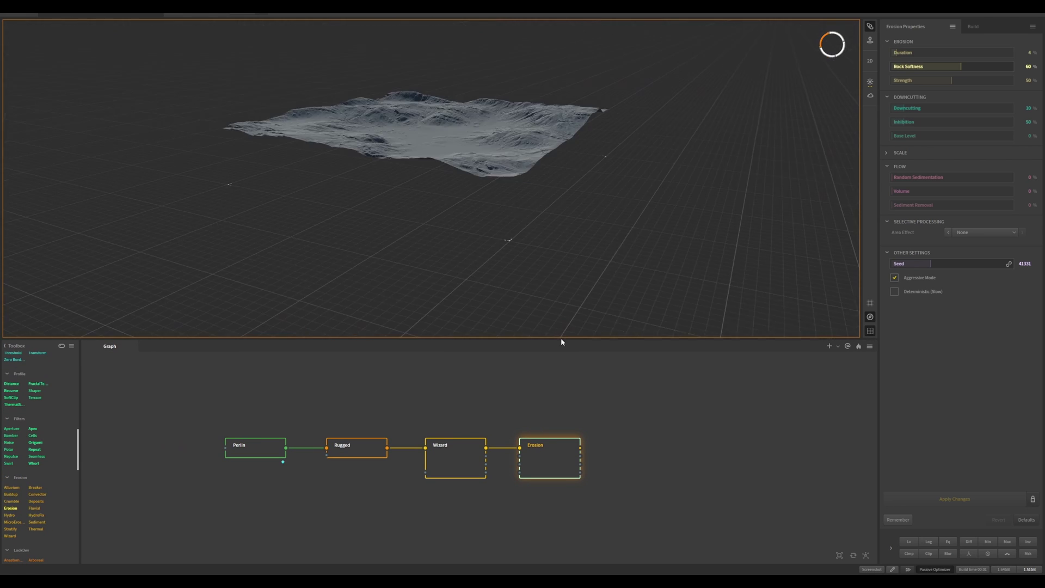
{"action": "scroll", "coordinate": [441, 158], "scroll_direction": "up", "scroll_amount": 5}
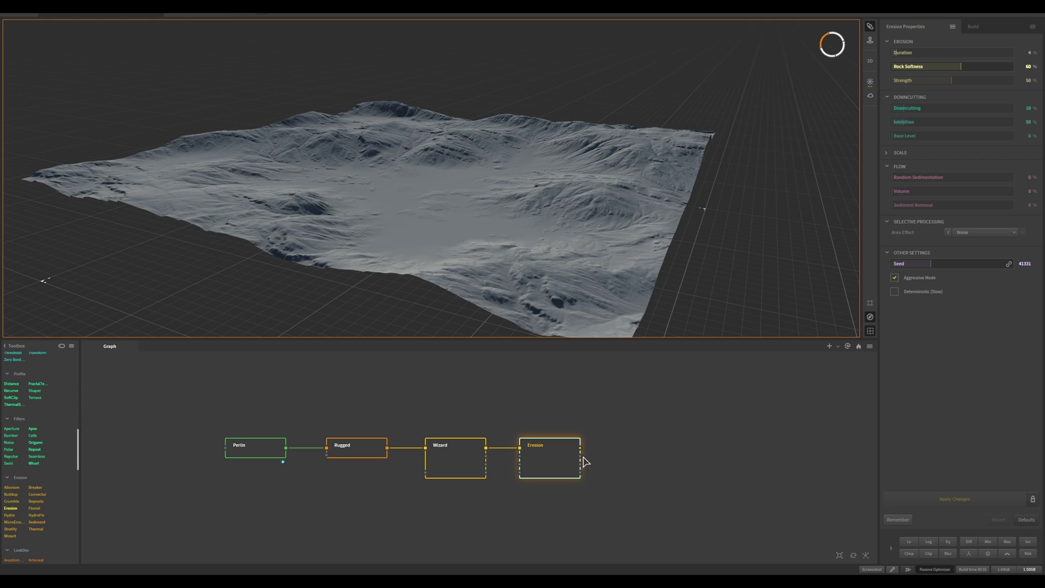
Add a Clamp node connected to the Erosion node's output and align it with the chain
{"action": "left_click_drag", "start_coordinate": [581, 448], "coordinate": [606, 450]}
{"action": "key", "text": "Escape"}
{"action": "type", "text": "clamp"}
{"action": "key", "text": "Return"}
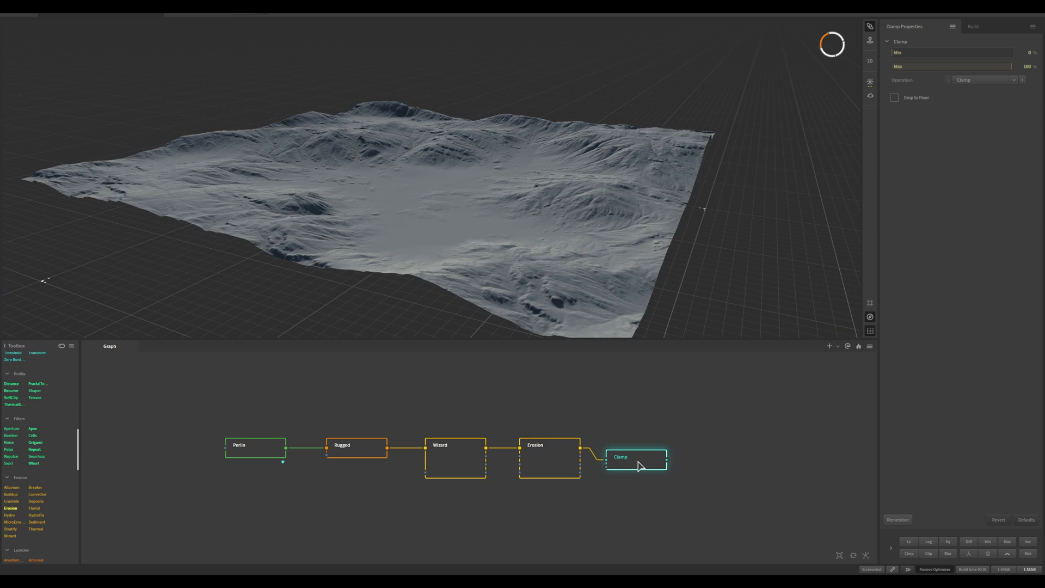
{"action": "mouse_move", "coordinate": [638, 464]}
{"action": "left_mouse_down"}
{"action": "mouse_move", "coordinate": [646, 450]}
{"action": "mouse_move", "coordinate": [653, 456]}
{"action": "left_mouse_up"}
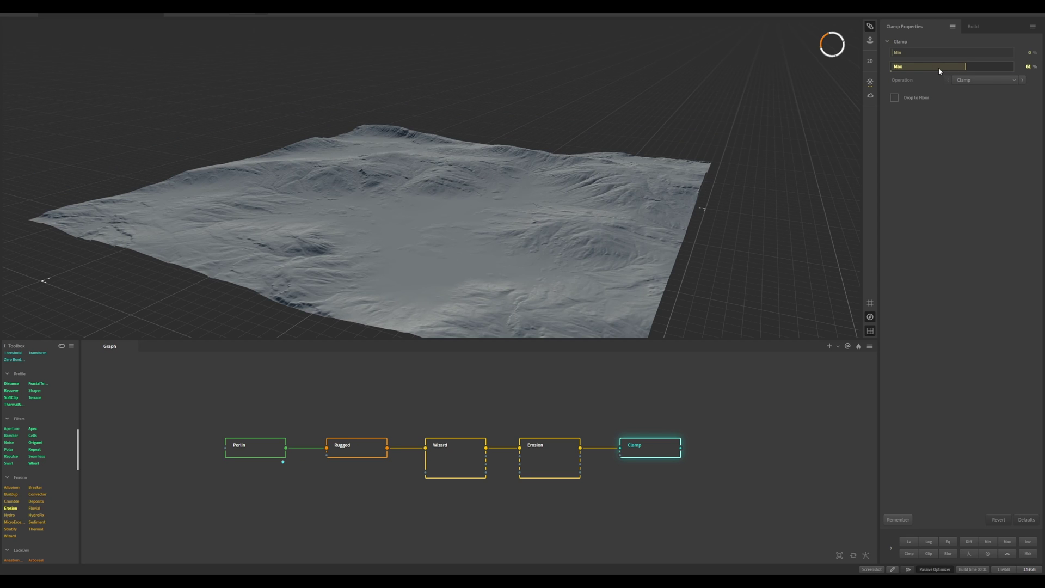
Lower the Clamp node's Max to 33% and check the flattened terrain from ground level
{"action": "left_click_drag", "start_coordinate": [935, 71], "coordinate": [932, 69]}
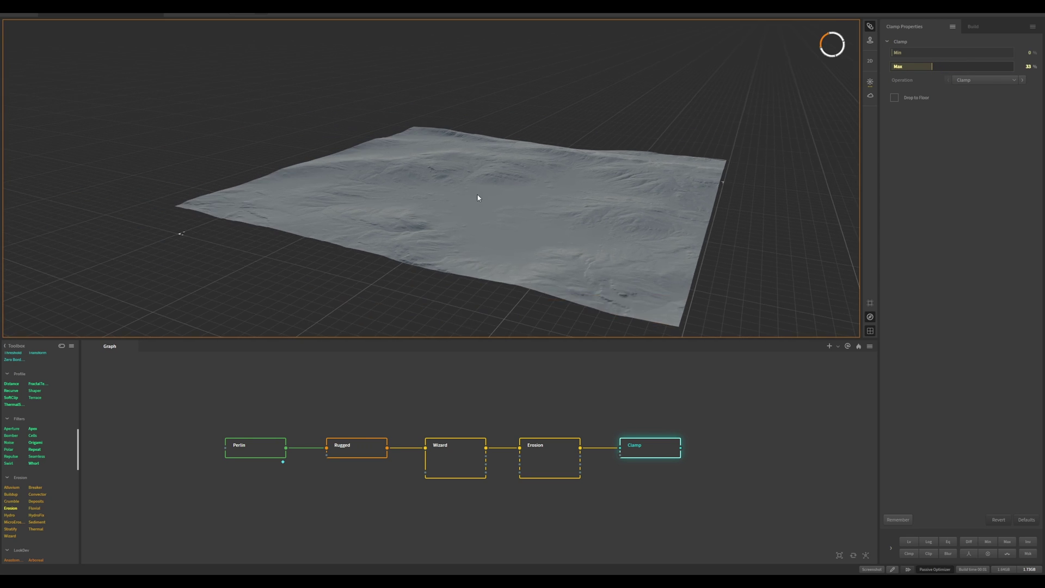
{"action": "scroll", "coordinate": [516, 213], "scroll_direction": "up", "scroll_amount": 5}
{"action": "left_click_drag", "start_coordinate": [516, 209], "coordinate": [514, 233]}
{"action": "scroll", "coordinate": [514, 197], "scroll_direction": "up", "scroll_amount": 4}
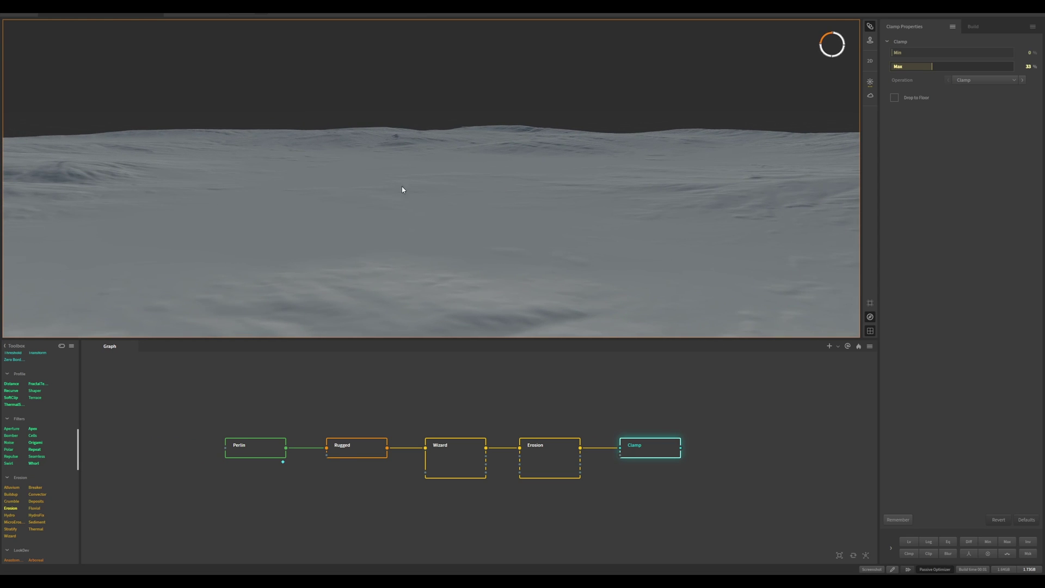
Delete the Clamp node from the graph
{"action": "left_click", "coordinate": [632, 406]}
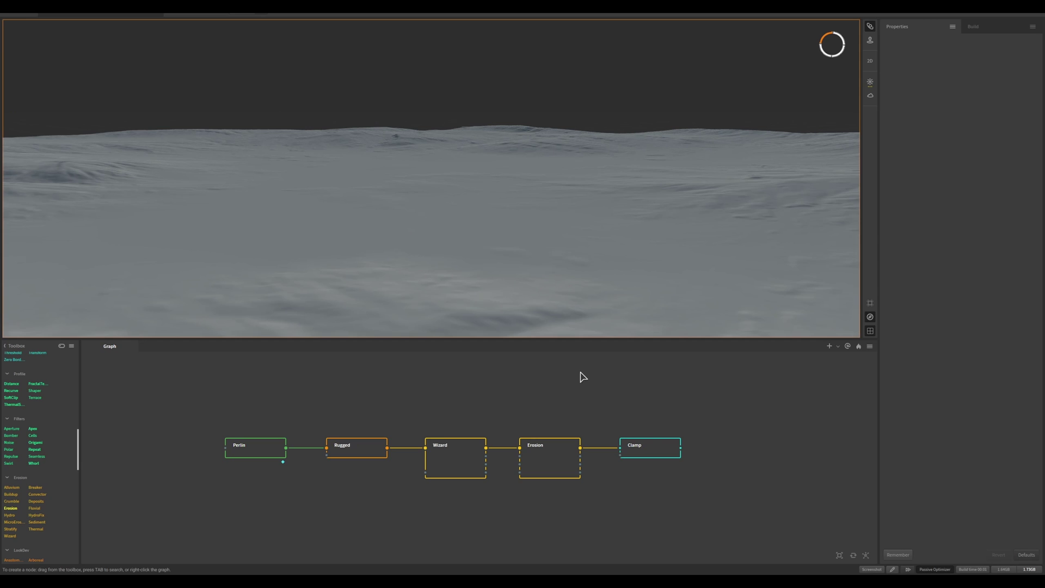
{"action": "scroll", "coordinate": [565, 415], "scroll_direction": "up", "scroll_amount": 2}
{"action": "left_click", "coordinate": [674, 463]}
{"action": "key", "text": "Delete"}
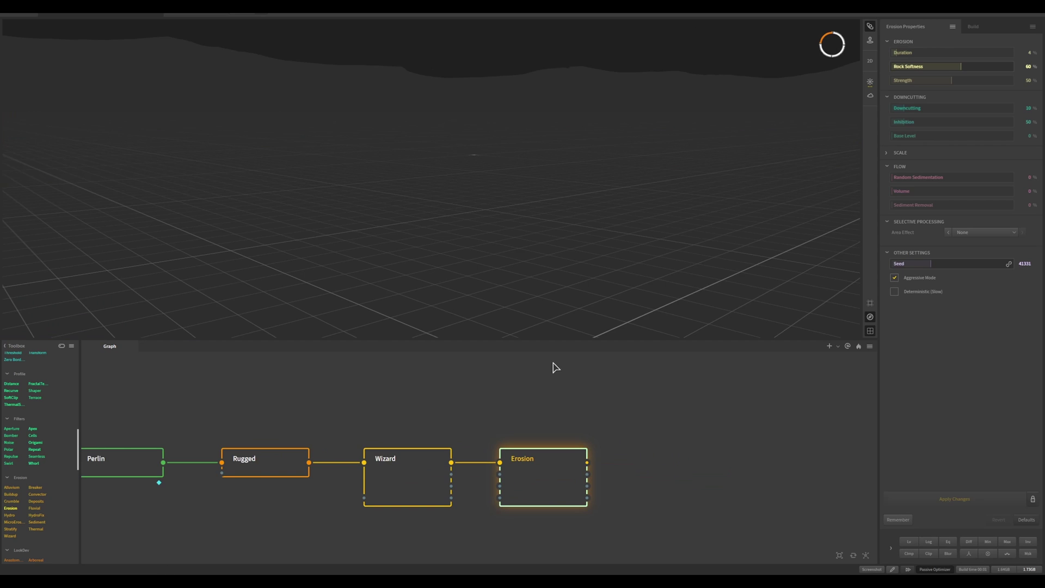
{"action": "scroll", "coordinate": [545, 207], "scroll_direction": "down", "scroll_amount": 4}
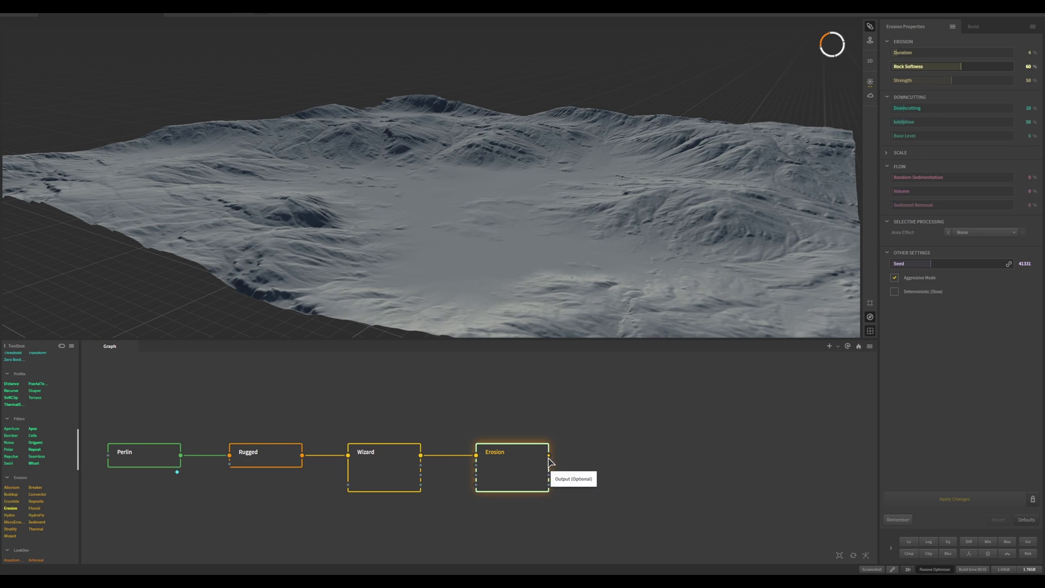
Add a Mesher node fed by the Erosion node's output
{"action": "right_click", "coordinate": [627, 454]}
{"action": "left_click", "coordinate": [627, 454]}
{"action": "key", "text": "Tab"}
{"action": "type", "text": "mesh"}
{"action": "key", "text": "Return"}
Add an Output node fed by the Erosion node and space it apart from the Mesher node
{"action": "right_click", "coordinate": [768, 406]}
{"action": "type", "text": "outpu"}
{"action": "key", "text": "Return"}
{"action": "left_click_drag", "start_coordinate": [783, 413], "coordinate": [814, 373]}
{"action": "scroll", "coordinate": [599, 412], "scroll_direction": "down", "scroll_amount": 3}
{"action": "left_click_drag", "start_coordinate": [696, 487], "coordinate": [707, 504]}
Bypass the Output node and tidy the placement of the Output and Mesher nodes
{"action": "left_click", "coordinate": [758, 390]}
{"action": "right_click", "coordinate": [757, 391]}
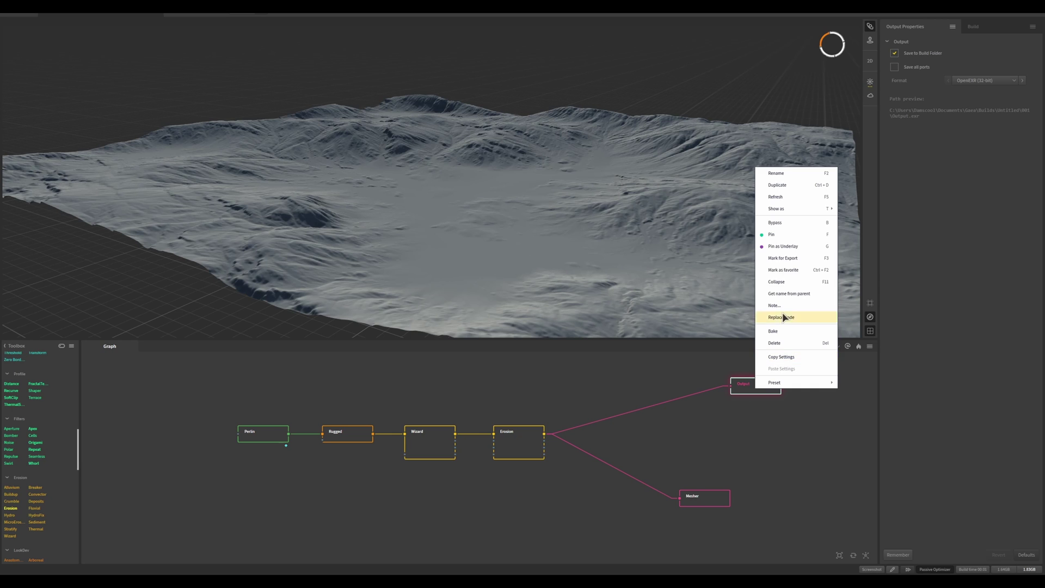
{"action": "left_click", "coordinate": [784, 218]}
{"action": "left_click_drag", "start_coordinate": [701, 498], "coordinate": [694, 499]}
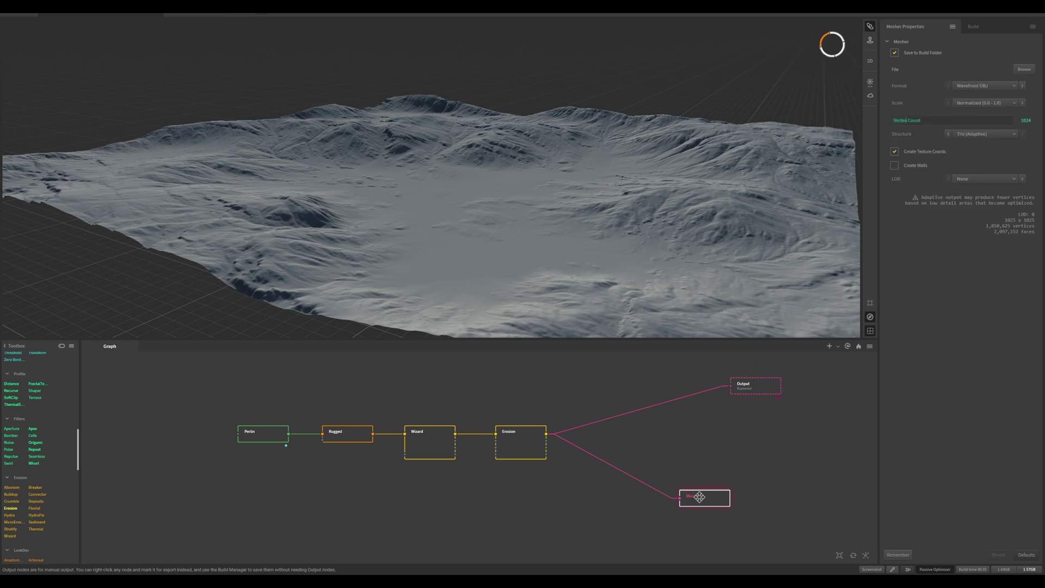
{"action": "left_click_drag", "start_coordinate": [755, 385], "coordinate": [770, 382]}
Set the Mesher node's scale to 1 Unit = 1 Meter and open the build settings
{"action": "left_click", "coordinate": [673, 505]}
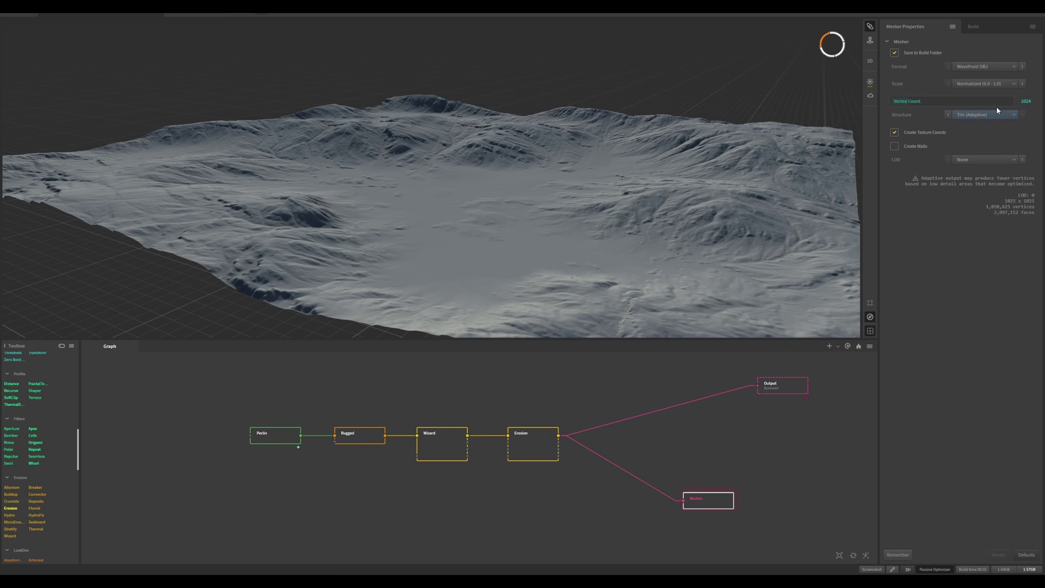
{"action": "left_click", "coordinate": [967, 86]}
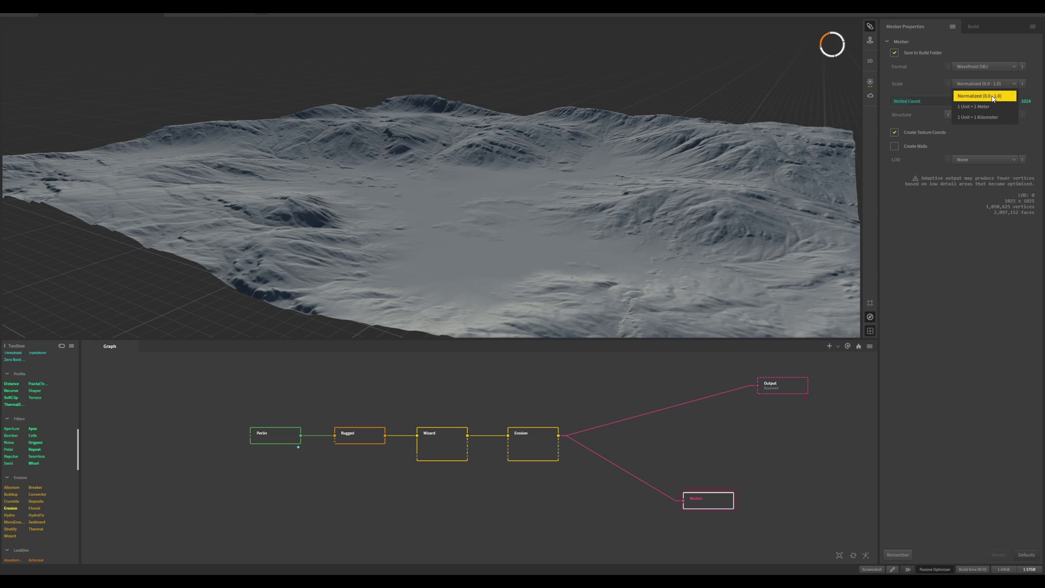
{"action": "left_click", "coordinate": [973, 107]}
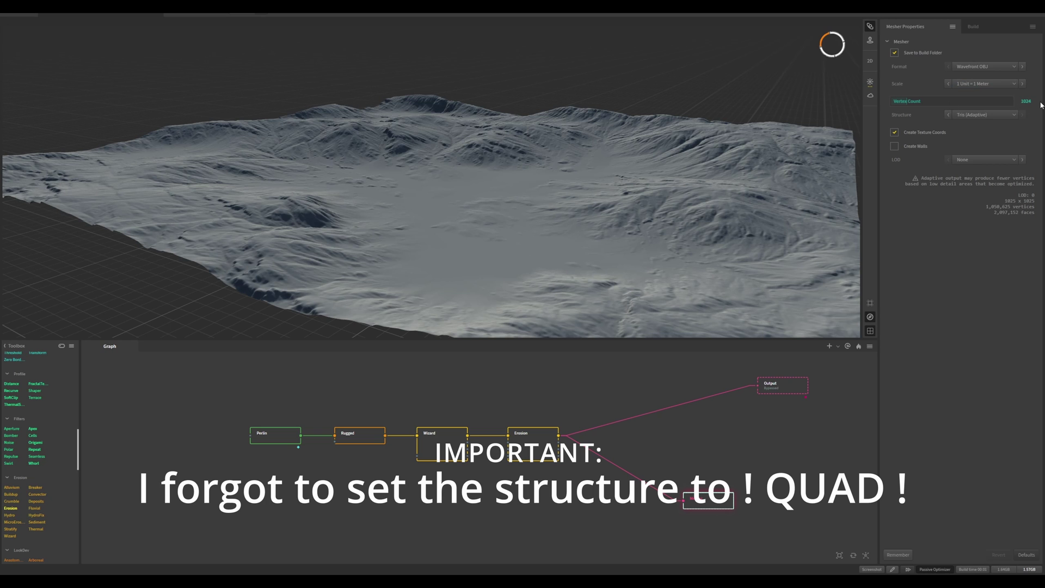
{"action": "left_click", "coordinate": [988, 29]}
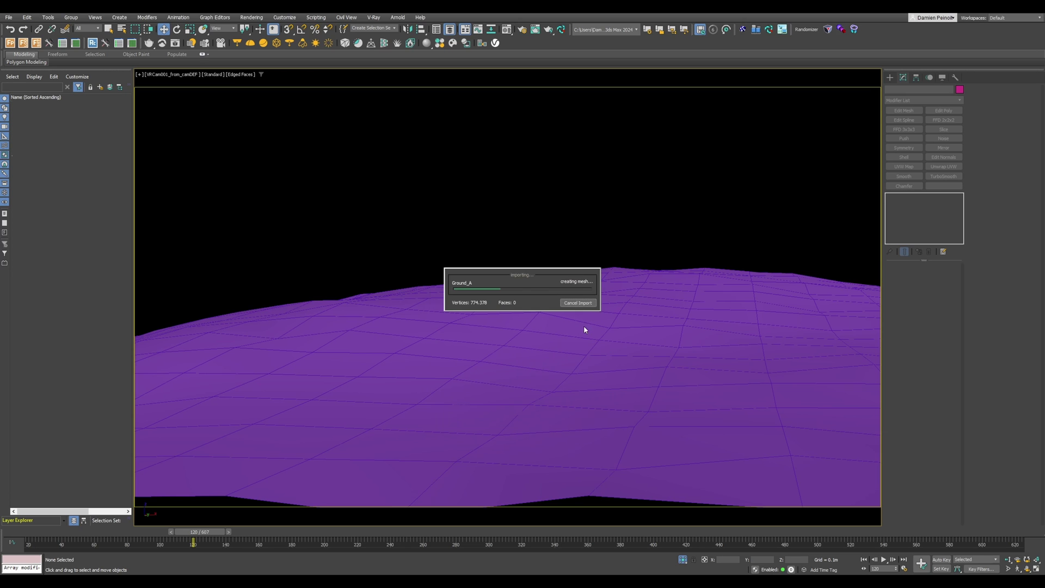
Switch to 3ds Max and, in top view, move and scale the imported Ground_A mesh over the purple ground plane
{"action": "key", "text": "t"}
{"action": "left_click_drag", "start_coordinate": [532, 285], "coordinate": [540, 307]}
{"action": "scroll", "coordinate": [545, 321], "scroll_direction": "down", "scroll_amount": 2}
{"action": "key", "text": "F4"}
{"action": "key", "text": "r"}
{"action": "left_click_drag", "start_coordinate": [540, 307], "coordinate": [558, 291]}
{"action": "key", "text": "w"}
{"action": "left_click_drag", "start_coordinate": [540, 303], "coordinate": [532, 305]}
Apply an FFD 3x3x3 modifier to Ground_A and check the terrain through the scene camera
{"action": "middle_click_drag", "start_coordinate": [532, 306], "coordinate": [519, 261], "text": "alt"}
{"action": "scroll", "coordinate": [512, 315], "scroll_direction": "up", "scroll_amount": 4}
{"action": "left_click", "coordinate": [904, 129]}
{"action": "key", "text": "1"}
{"action": "key", "text": "c"}
{"action": "left_click", "coordinate": [521, 240]}
{"action": "double_click", "coordinate": [521, 241]}
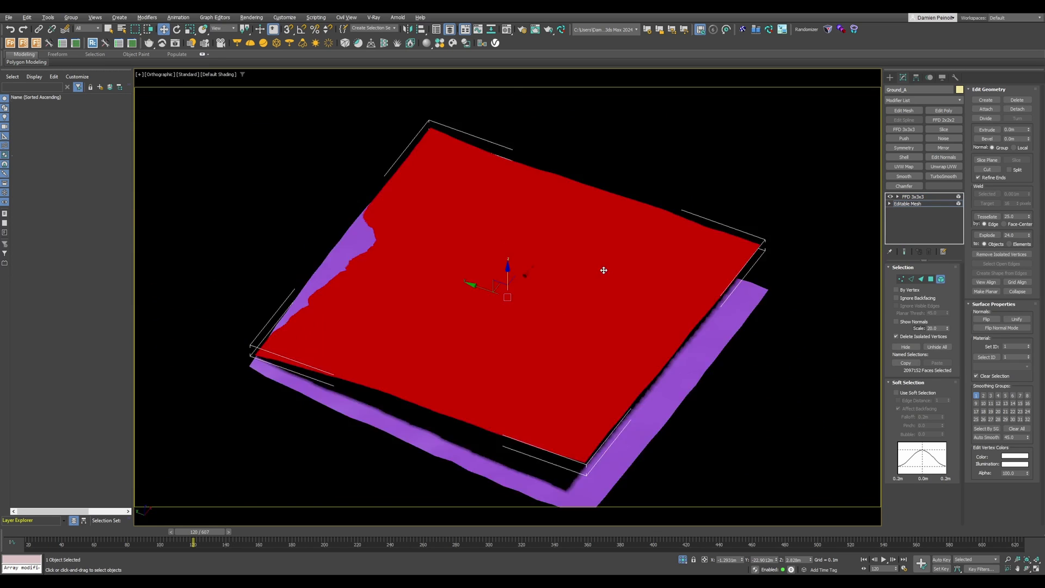
Move the FFD 3x3x3 control points so Ground_A follows the purple plane's slope, checking the fit in the camera view
{"action": "middle_click_drag", "start_coordinate": [602, 271], "coordinate": [544, 245], "text": "alt"}
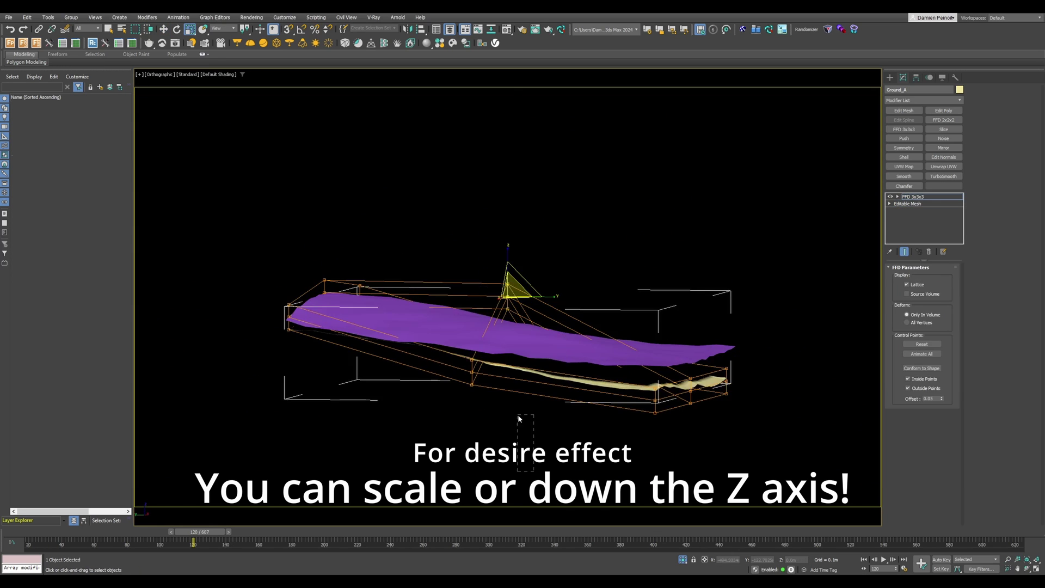
{"action": "middle_click_drag", "start_coordinate": [518, 355], "coordinate": [677, 355], "text": "alt"}
{"action": "left_click_drag", "start_coordinate": [677, 356], "coordinate": [676, 322]}
{"action": "middle_click_drag", "start_coordinate": [677, 321], "coordinate": [462, 304], "text": "alt"}
{"action": "left_click_drag", "start_coordinate": [458, 239], "coordinate": [539, 384]}
{"action": "left_click_drag", "start_coordinate": [499, 299], "coordinate": [498, 312]}
{"action": "left_click_drag", "start_coordinate": [356, 341], "coordinate": [313, 262]}
{"action": "key", "text": "c"}
{"action": "double_click", "coordinate": [521, 240]}
Collapse the FFD 3x3x3 modifier into Ground_A's editable mesh
{"action": "right_click", "coordinate": [929, 196]}
{"action": "left_click", "coordinate": [951, 281]}
{"action": "left_click", "coordinate": [560, 327]}
Select a vertex on Ground_A's hill crest and enable soft selection with a 10 m falloff
{"action": "key", "text": "1"}
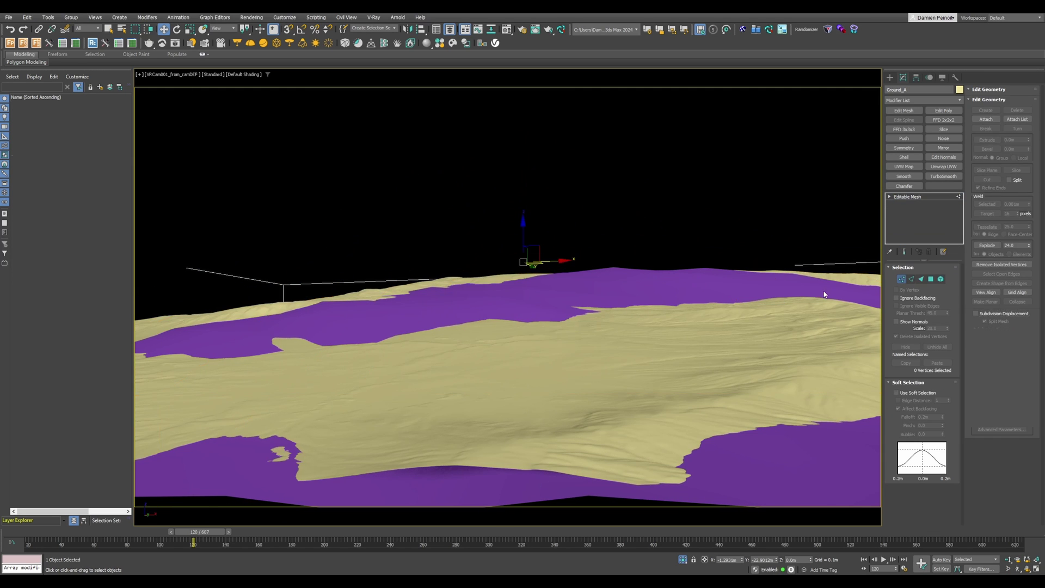
{"action": "left_click", "coordinate": [529, 295]}
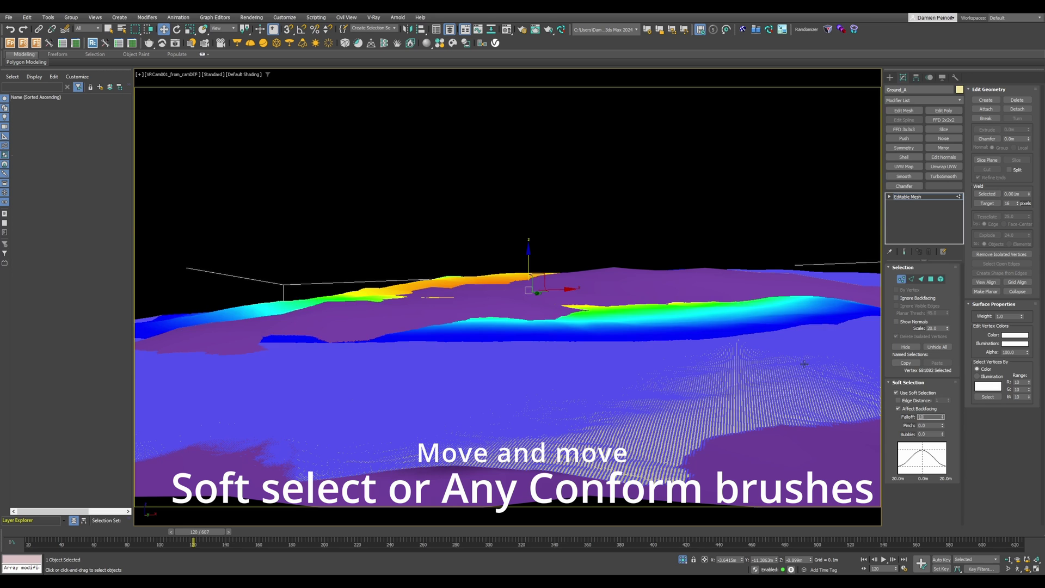
{"action": "key", "text": "Return"}
Raise and lower soft-selected vertices across Ground_A to match its hill profile to the purple reference plane
{"action": "left_click_drag", "start_coordinate": [371, 323], "coordinate": [370, 313]}
{"action": "left_click_drag", "start_coordinate": [213, 337], "coordinate": [213, 328]}
{"action": "left_click_drag", "start_coordinate": [483, 469], "coordinate": [482, 490]}
{"action": "left_click_drag", "start_coordinate": [772, 409], "coordinate": [773, 399]}
{"action": "left_click_drag", "start_coordinate": [779, 301], "coordinate": [830, 312]}
{"action": "left_click_drag", "start_coordinate": [690, 298], "coordinate": [691, 280]}
{"action": "left_click", "coordinate": [505, 290]}
{"action": "left_click", "coordinate": [549, 286]}
{"action": "left_click", "coordinate": [733, 284]}
{"action": "left_click_drag", "start_coordinate": [775, 304], "coordinate": [788, 285]}
{"action": "left_click", "coordinate": [831, 288]}
{"action": "left_click", "coordinate": [808, 285]}
Scale Ground_A slightly in height and raise it a little
{"action": "key", "text": "1"}
{"action": "key", "text": "r"}
{"action": "left_click_drag", "start_coordinate": [524, 302], "coordinate": [524, 298]}
{"action": "key", "text": "w"}
{"action": "left_click_drag", "start_coordinate": [525, 241], "coordinate": [525, 236]}
Delete the purple reference plane, Plane004
{"action": "left_click", "coordinate": [544, 232]}
{"action": "key", "text": "F4"}
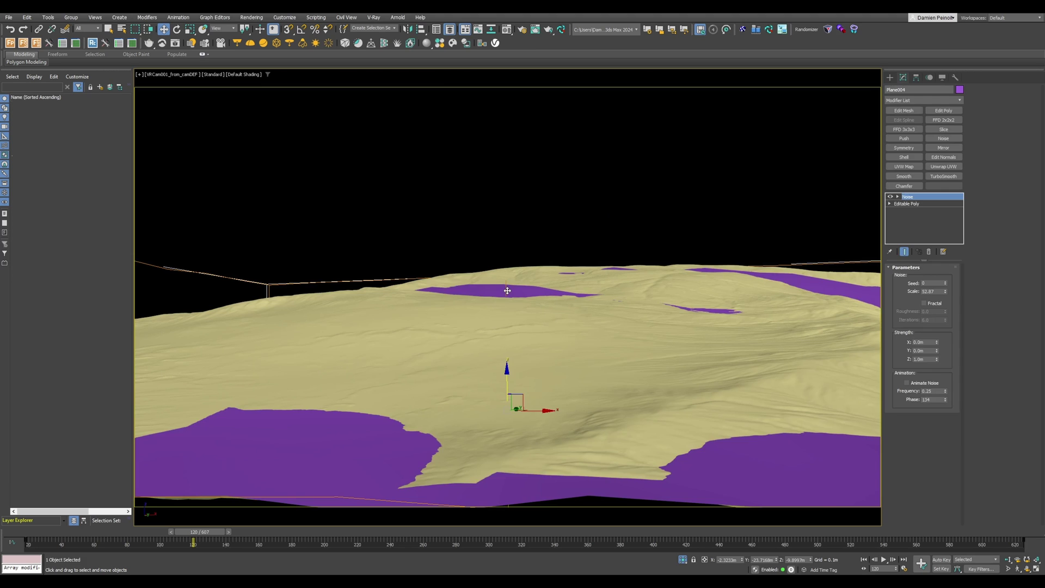
{"action": "left_click", "coordinate": [507, 290]}
{"action": "key", "text": "Delete"}
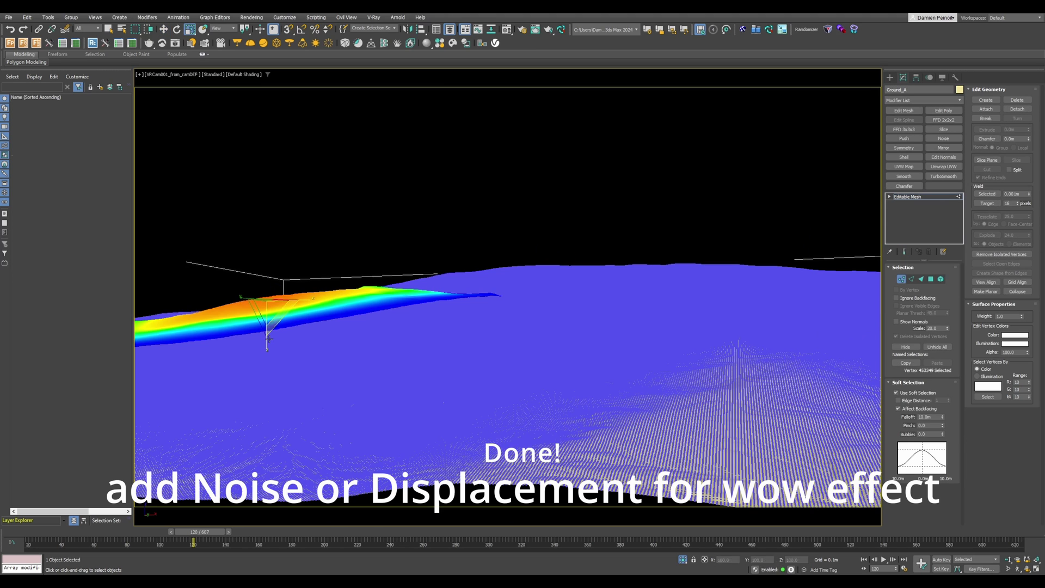
Scale and raise the soft-selected vertices on Ground_A's far left slope
{"action": "left_click_drag", "start_coordinate": [268, 340], "coordinate": [268, 329]}
{"action": "key", "text": "w"}
{"action": "left_click_drag", "start_coordinate": [269, 283], "coordinate": [269, 275]}
{"action": "left_click", "coordinate": [521, 276]}
{"action": "key", "text": "r"}
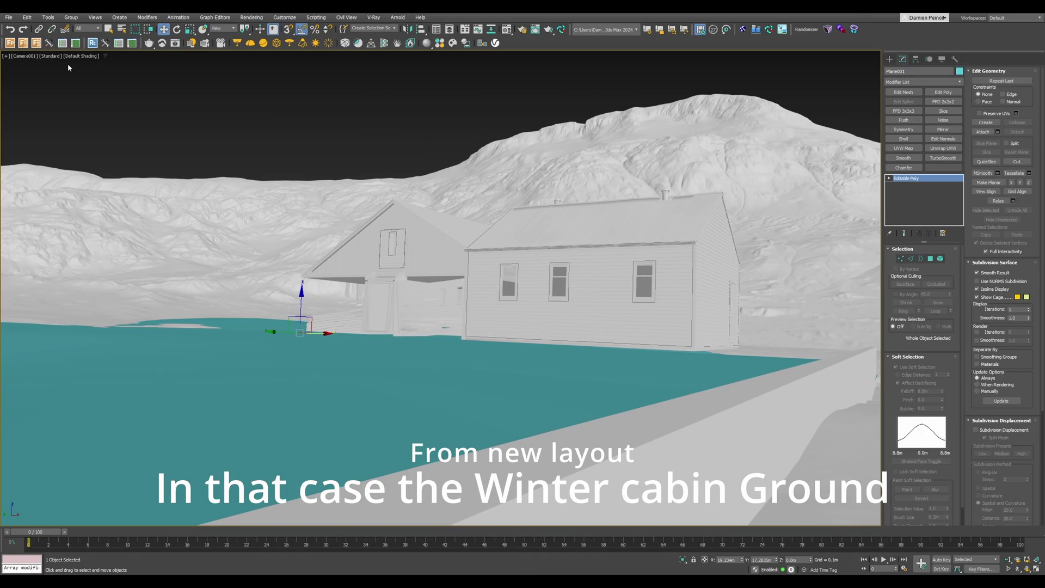
Open the dialog for importing a file into the cabin scene
{"action": "left_click", "coordinate": [9, 17]}
{"action": "mouse_move", "coordinate": [49, 137]}
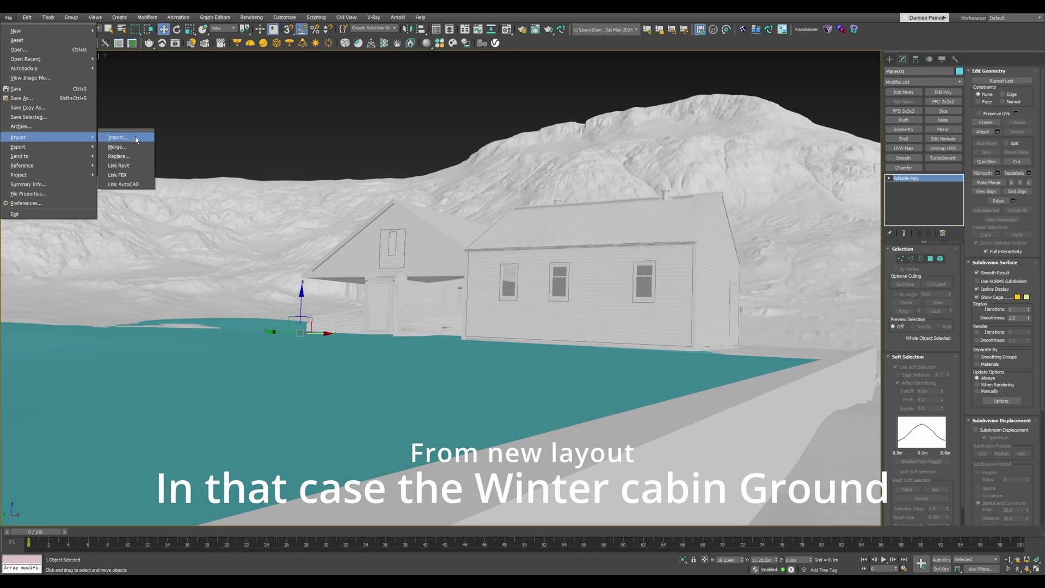
{"action": "left_click", "coordinate": [135, 138]}
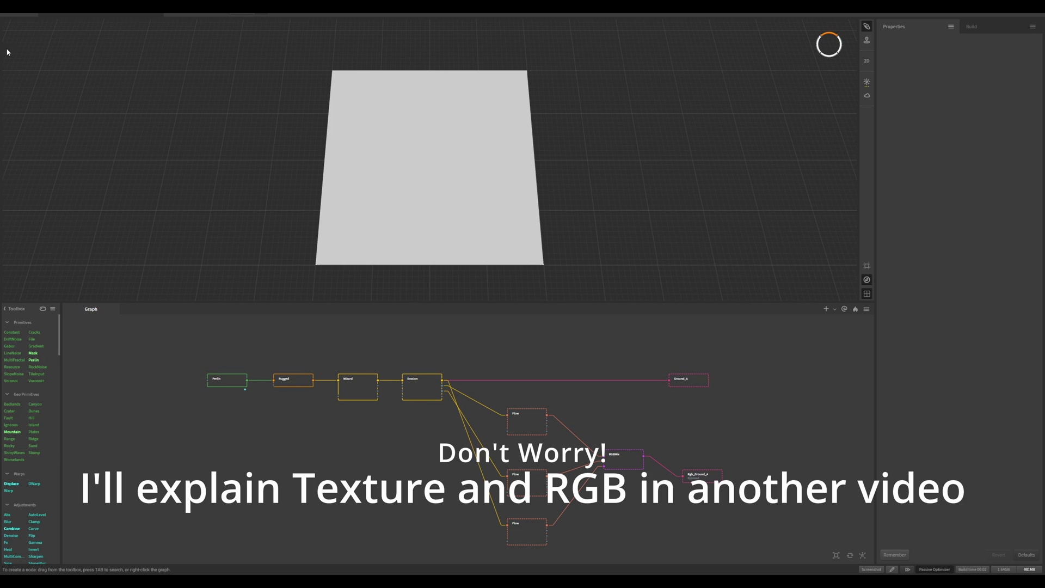
Switch to Gaea, import the ground mesh into the heightfield capture view and look at it from an angle
{"action": "left_click", "coordinate": [31, 16]}
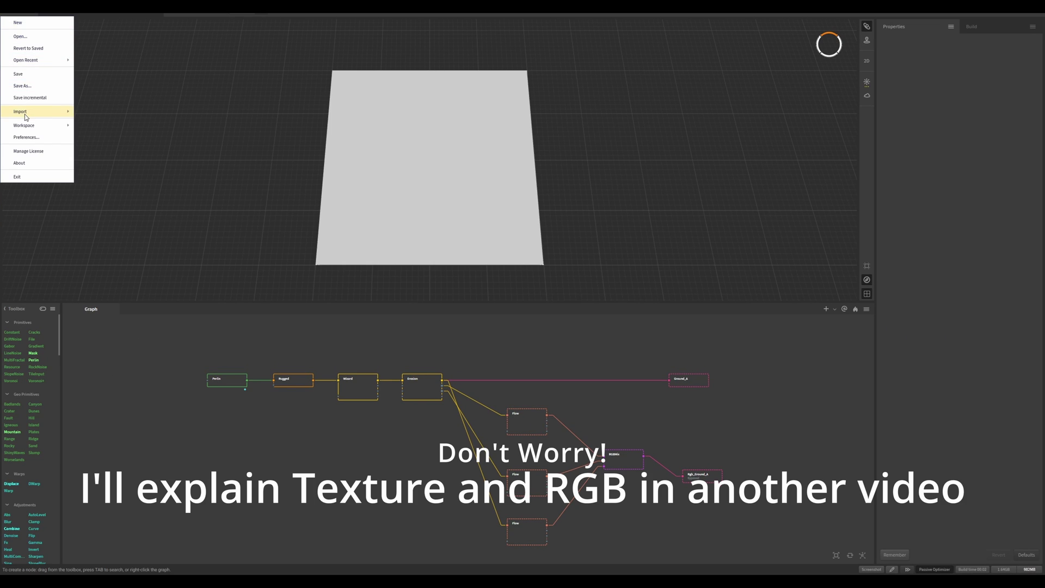
{"action": "mouse_move", "coordinate": [25, 117]}
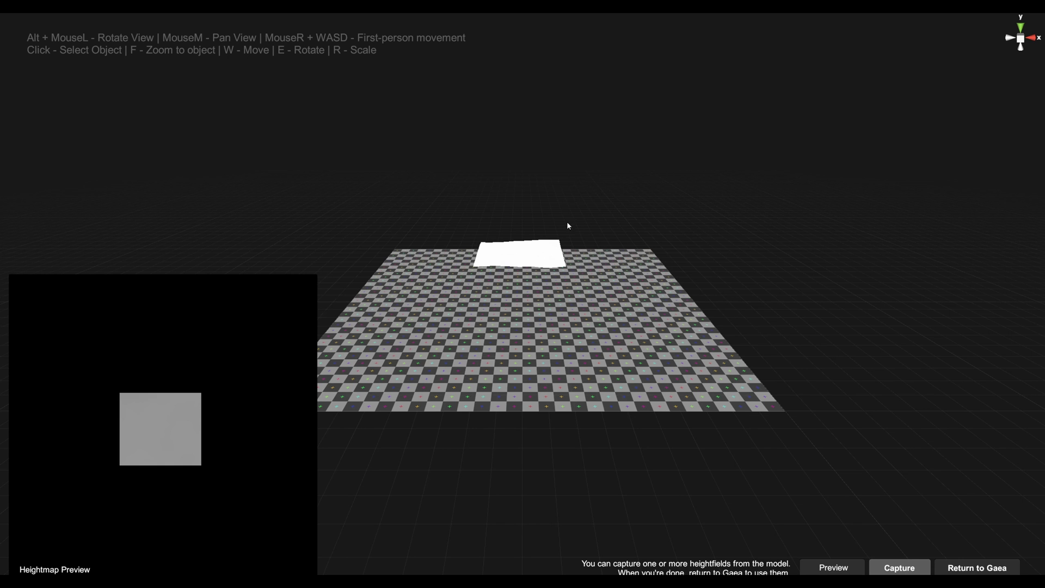
{"action": "left_click_drag", "start_coordinate": [559, 233], "coordinate": [673, 203], "text": "alt"}
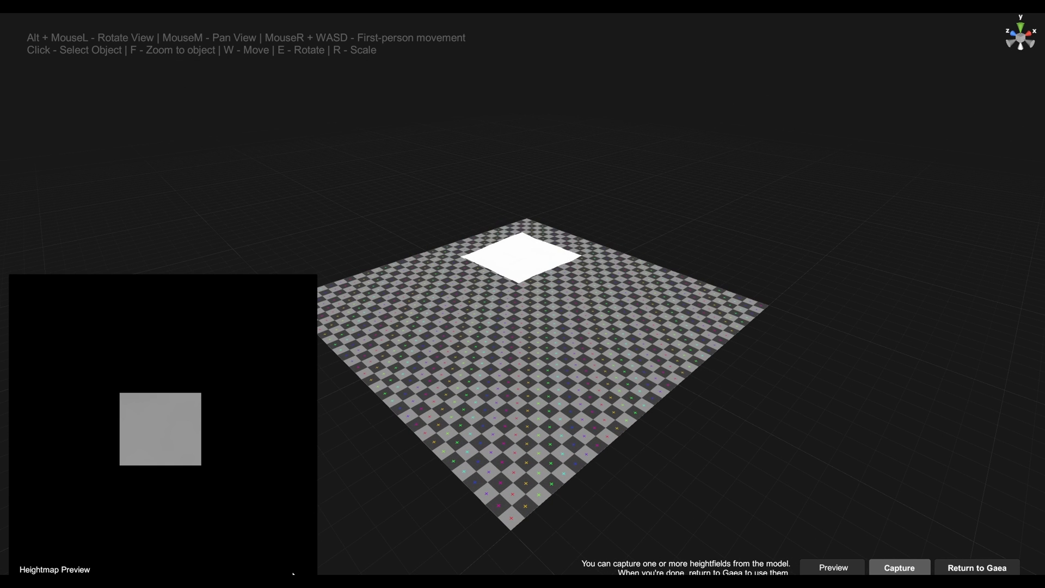
{"action": "left_click", "coordinate": [329, 545]}
{"action": "right_click", "coordinate": [432, 354]}
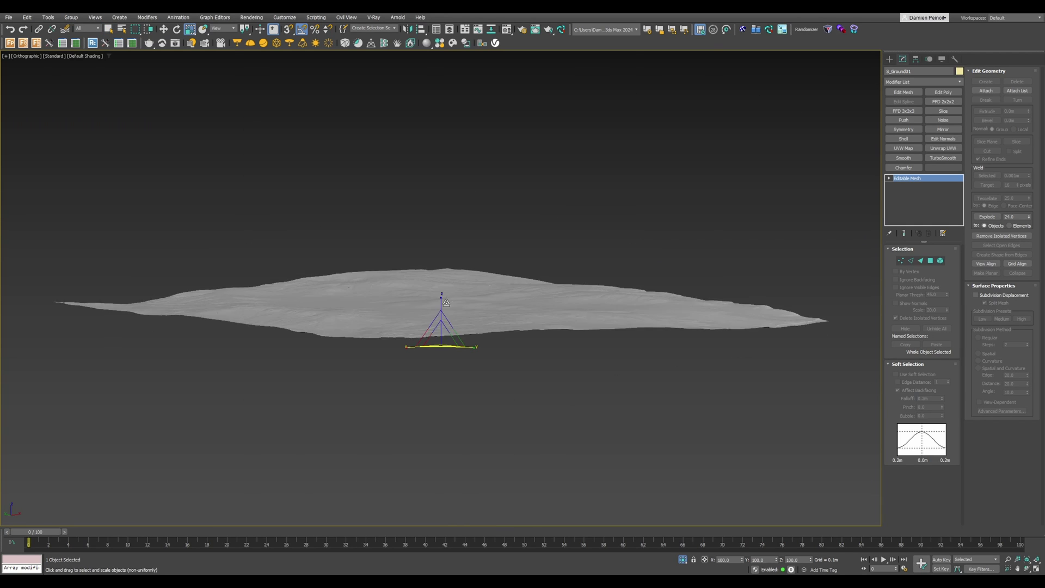
Switch to 3ds Max and scale S_Ground01 up along Z to exaggerate its relief
{"action": "left_click_drag", "start_coordinate": [441, 301], "coordinate": [441, 228]}
{"action": "key", "text": "w"}
{"action": "middle_click_drag", "start_coordinate": [442, 229], "coordinate": [479, 207], "text": "alt"}
{"action": "scroll", "coordinate": [479, 207], "scroll_direction": "up", "scroll_amount": 3}
{"action": "middle_click_drag", "start_coordinate": [493, 257], "coordinate": [517, 290]}
{"action": "scroll", "coordinate": [512, 321], "scroll_direction": "down", "scroll_amount": 3}
{"action": "key", "text": "r"}
{"action": "left_click_drag", "start_coordinate": [484, 409], "coordinate": [483, 419]}
{"action": "key", "text": "w"}
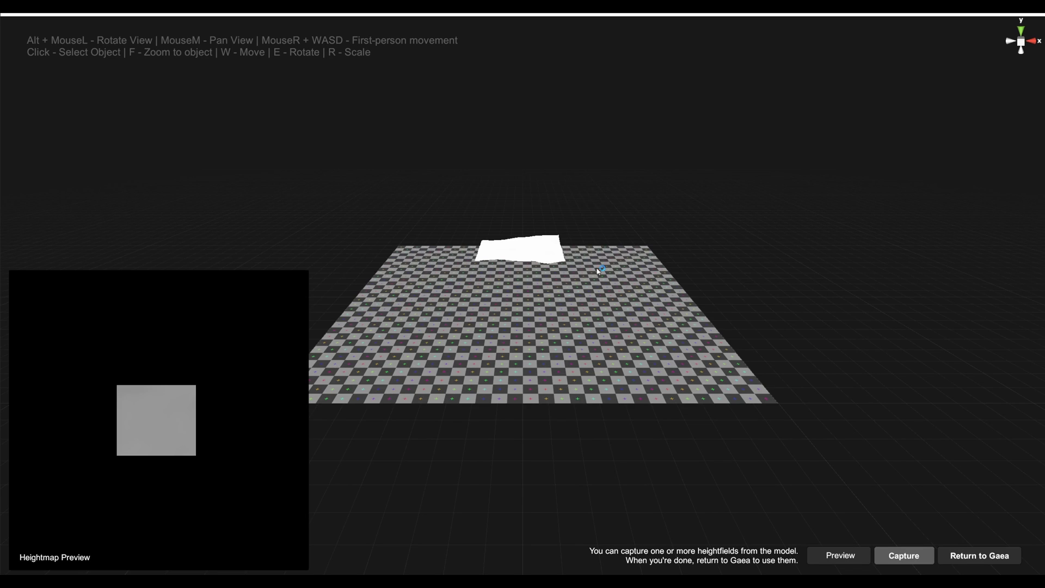
In Gaea's heightfield capture view, scale the imported ground mesh up to cover the checkered area and lower it
{"action": "left_click_drag", "start_coordinate": [599, 271], "coordinate": [644, 276], "text": "alt"}
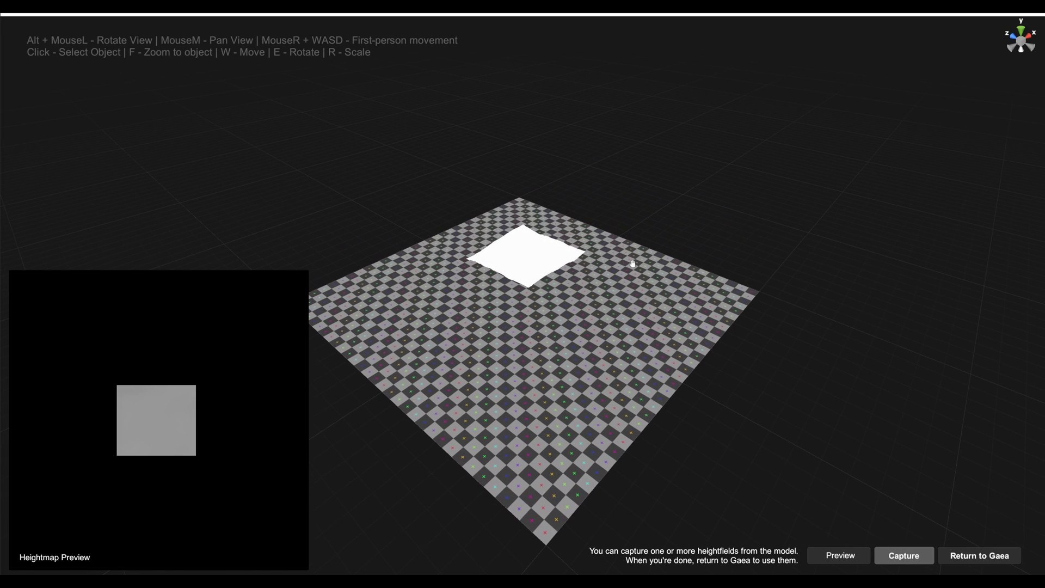
{"action": "middle_click_drag", "start_coordinate": [633, 264], "coordinate": [634, 265]}
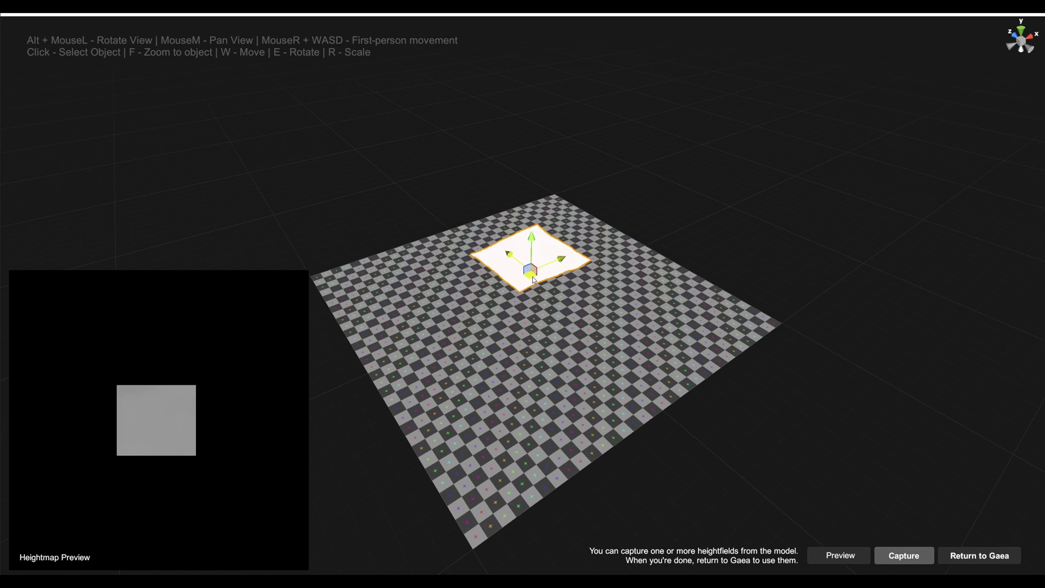
{"action": "mouse_move", "coordinate": [538, 277]}
{"action": "left_mouse_down"}
{"action": "mouse_move", "coordinate": [551, 262]}
{"action": "mouse_move", "coordinate": [529, 321]}
{"action": "mouse_move", "coordinate": [550, 289]}
{"action": "mouse_move", "coordinate": [524, 315]}
{"action": "mouse_move", "coordinate": [517, 305]}
{"action": "mouse_move", "coordinate": [559, 247]}
{"action": "mouse_move", "coordinate": [539, 277]}
{"action": "left_mouse_up"}
{"action": "key", "text": "e"}
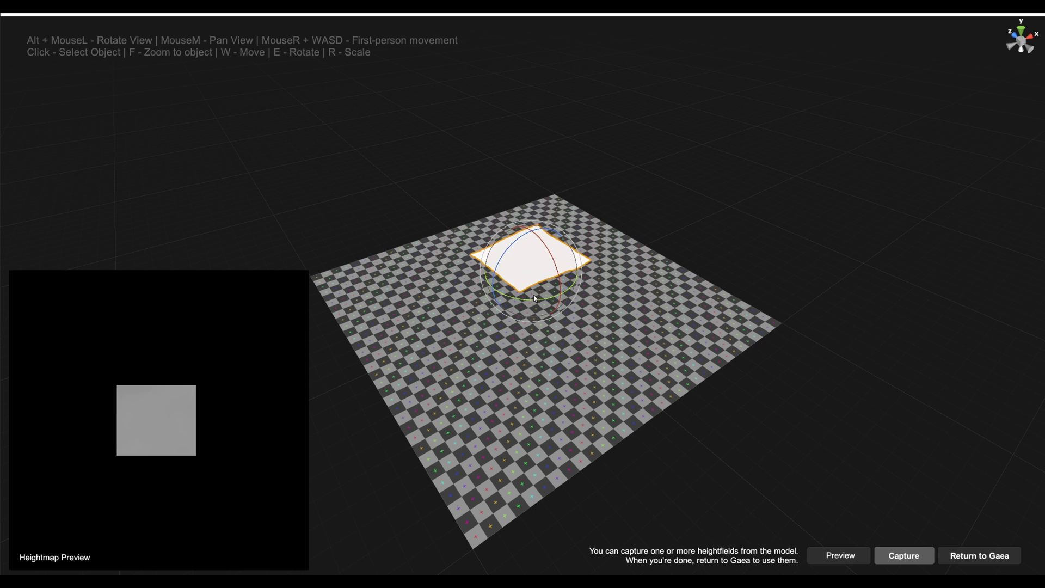
{"action": "key", "text": "w"}
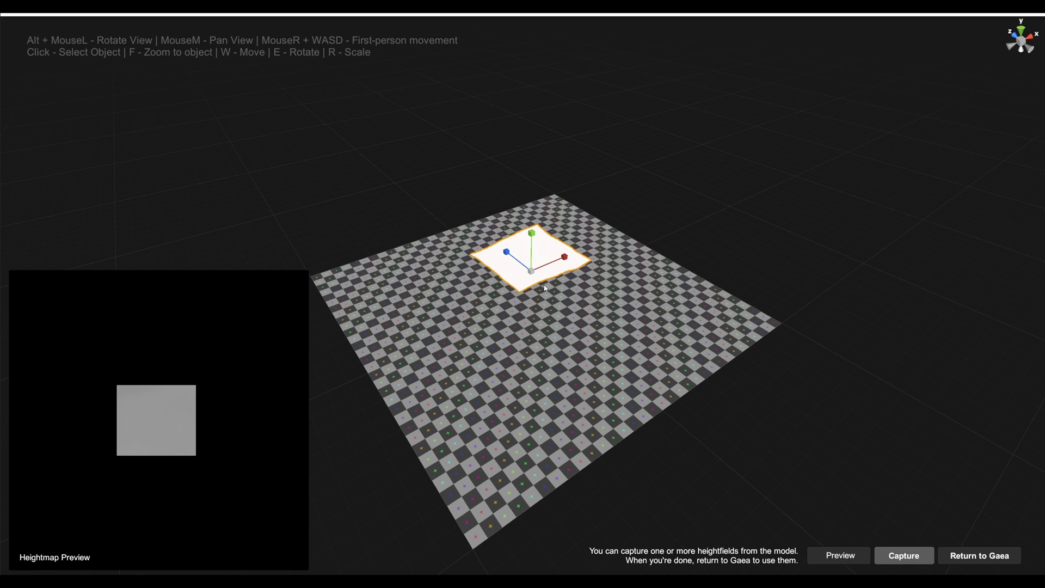
{"action": "left_click_drag", "start_coordinate": [534, 274], "coordinate": [631, 184]}
{"action": "key", "text": "w"}
{"action": "left_click_drag", "start_coordinate": [534, 245], "coordinate": [544, 305]}
Capture the mesh's heightfield and import the last capture into the graph as a File node above the Perlin node
{"action": "left_click", "coordinate": [914, 561]}
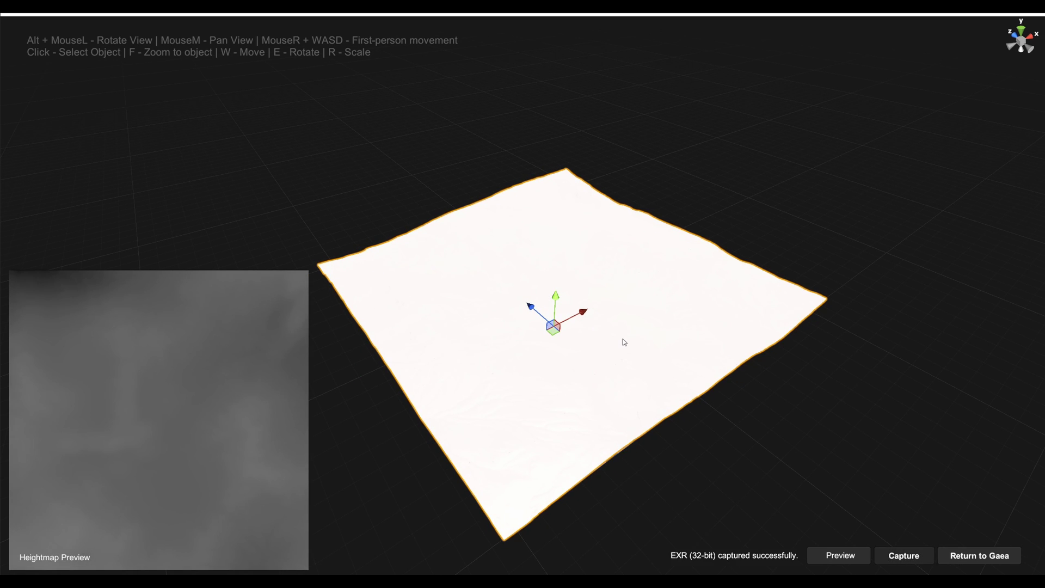
{"action": "left_click", "coordinate": [951, 558]}
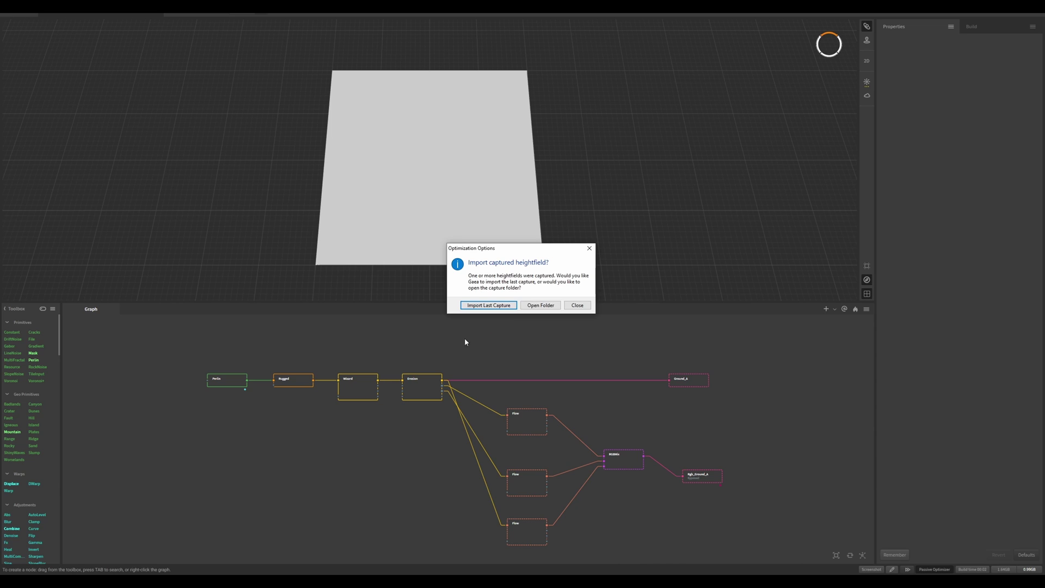
{"action": "left_click", "coordinate": [498, 308]}
{"action": "left_click_drag", "start_coordinate": [495, 449], "coordinate": [237, 373]}
{"action": "middle_click_drag", "start_coordinate": [270, 388], "coordinate": [319, 405]}
{"action": "scroll", "coordinate": [458, 194], "scroll_direction": "up", "scroll_amount": 4}
{"action": "left_click_drag", "start_coordinate": [457, 194], "coordinate": [481, 264]}
{"action": "scroll", "coordinate": [476, 152], "scroll_direction": "down", "scroll_amount": 5}
{"action": "scroll", "coordinate": [481, 264], "scroll_direction": "down", "scroll_amount": 3}
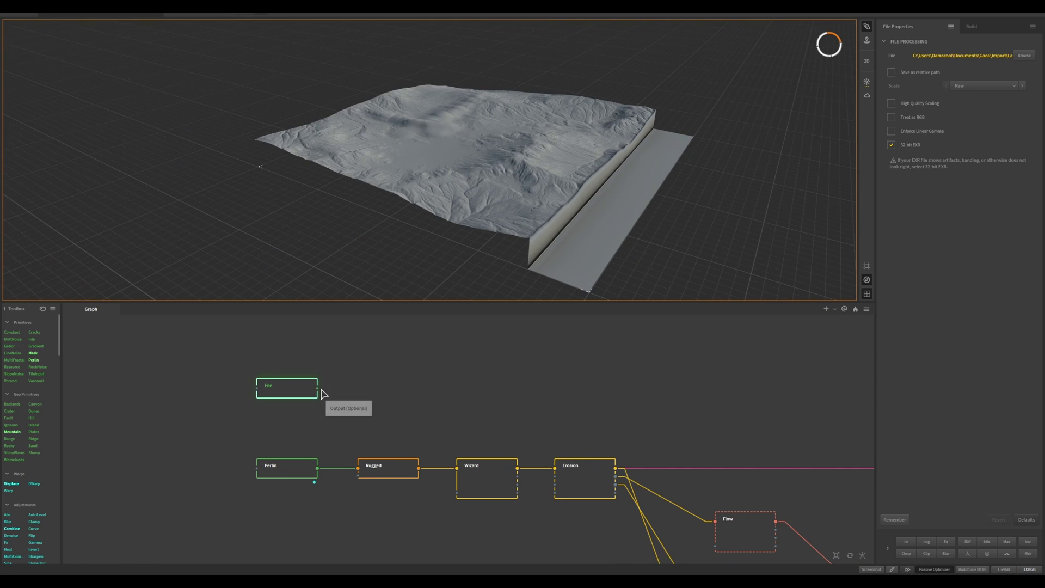
Add a Transform node fed by the File node
{"action": "right_click", "coordinate": [364, 386]}
{"action": "left_click", "coordinate": [364, 387]}
{"action": "key", "text": "Tab"}
{"action": "type", "text": "text"}
{"action": "left_click", "coordinate": [372, 405]}
{"action": "left_click", "coordinate": [369, 391]}
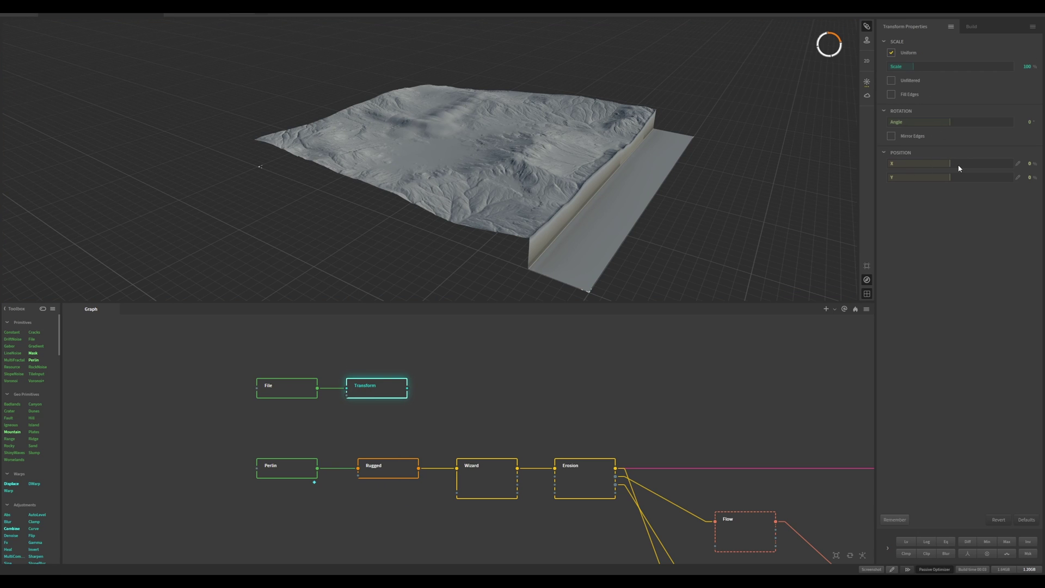
Set the Transform node's scale to 118% and its X position to 8% so the heightfield fills the terrain
{"action": "left_click_drag", "start_coordinate": [954, 166], "coordinate": [951, 163]}
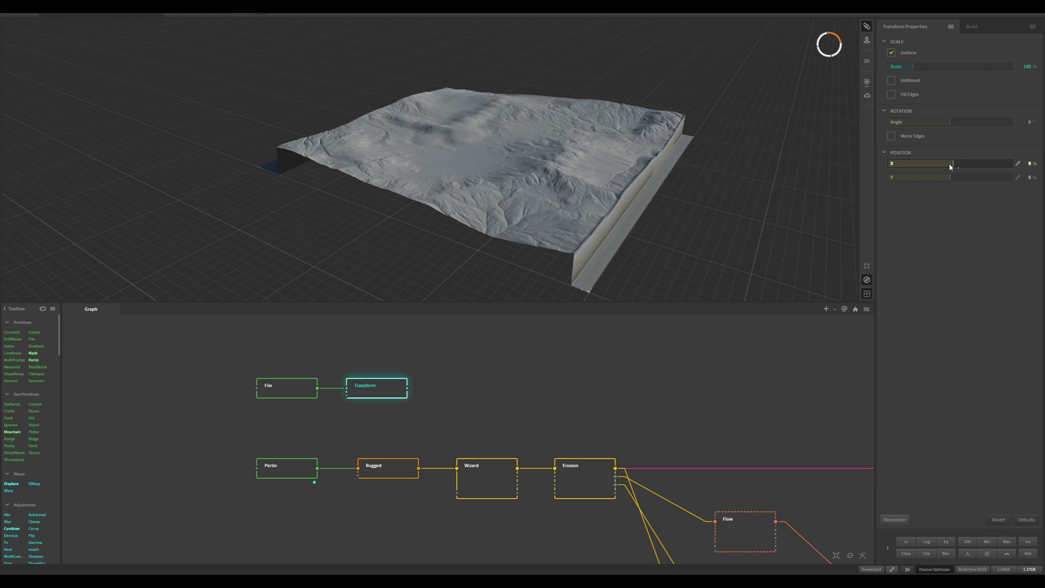
{"action": "left_click_drag", "start_coordinate": [913, 67], "coordinate": [915, 68]}
{"action": "left_click_drag", "start_coordinate": [952, 163], "coordinate": [956, 168]}
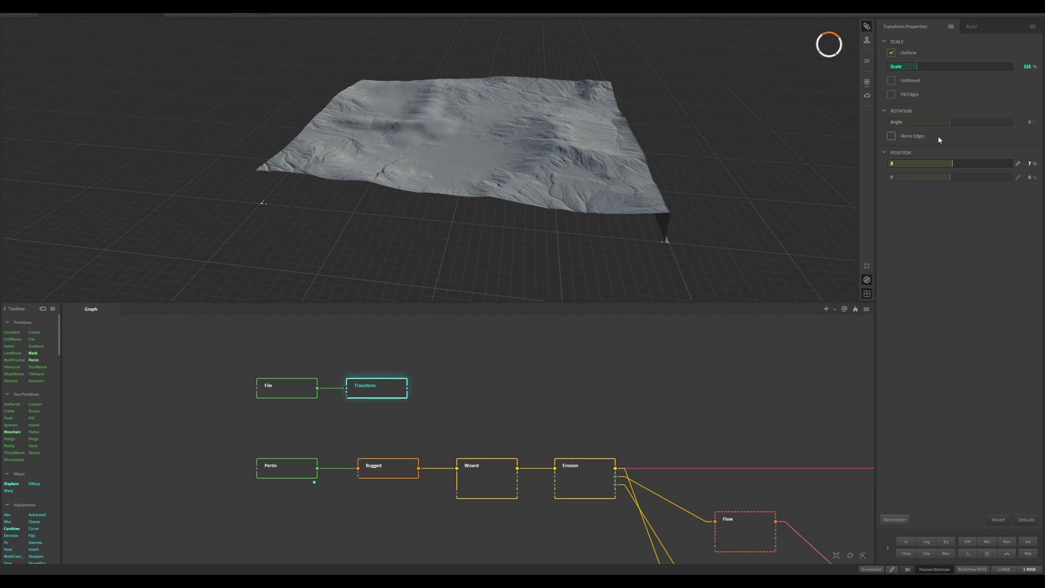
{"action": "left_click_drag", "start_coordinate": [915, 68], "coordinate": [918, 67]}
{"action": "left_click_drag", "start_coordinate": [598, 179], "coordinate": [517, 179]}
{"action": "left_click", "coordinate": [1026, 66]}
{"action": "type", "text": "10"}
{"action": "key", "text": "BackSpace"}
{"action": "type", "text": "18"}
{"action": "key", "text": "Return"}
{"action": "left_click_drag", "start_coordinate": [648, 171], "coordinate": [730, 153]}
{"action": "left_click", "coordinate": [1029, 163]}
{"action": "type", "text": "8"}
{"action": "left_click_drag", "start_coordinate": [648, 128], "coordinate": [580, 221]}
Connect the Transform node's output to the Rugged node in place of the Perlin node
{"action": "left_click", "coordinate": [283, 390]}
{"action": "left_click", "coordinate": [366, 387]}
{"action": "left_click_drag", "start_coordinate": [255, 353], "coordinate": [366, 388]}
{"action": "mouse_move", "coordinate": [355, 377]}
{"action": "left_mouse_down"}
{"action": "mouse_move", "coordinate": [394, 442]}
{"action": "mouse_move", "coordinate": [379, 467]}
{"action": "left_mouse_up"}
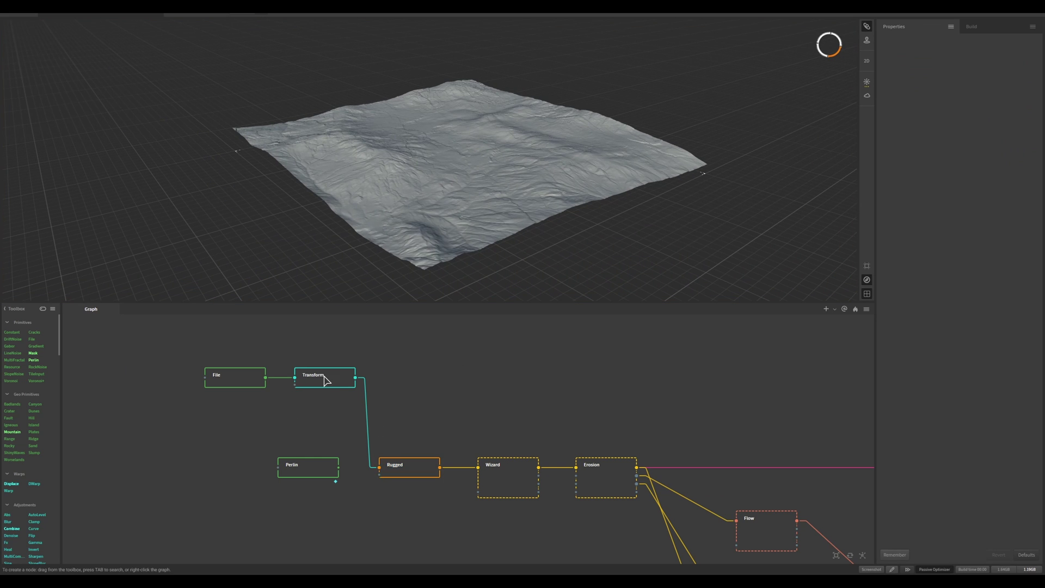
Add a Blur node fed by the Transform node and line it up with the File and Transform nodes
{"action": "left_click_drag", "start_coordinate": [327, 378], "coordinate": [399, 376]}
{"action": "type", "text": "blur"}
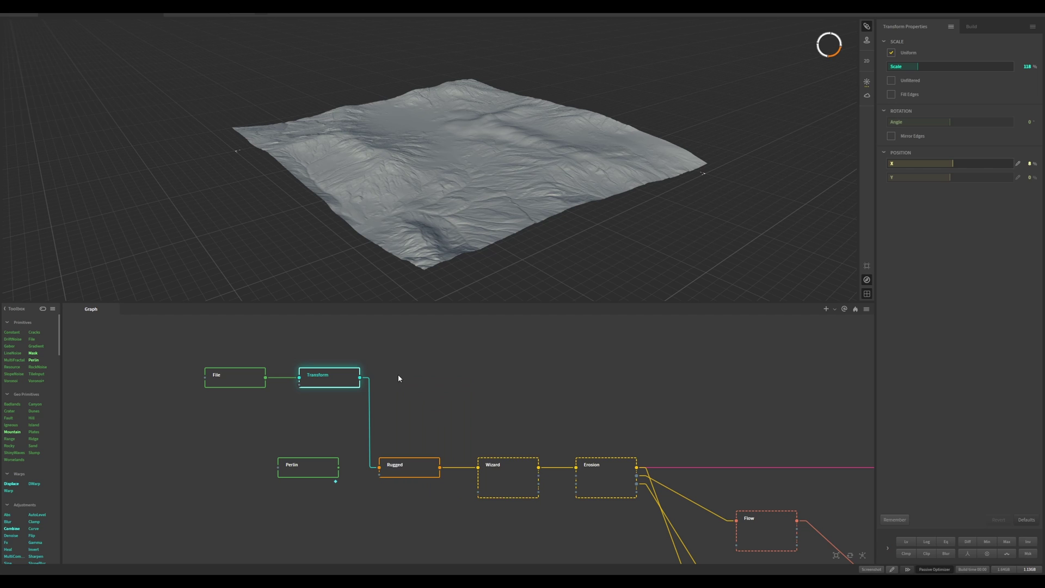
{"action": "left_click", "coordinate": [422, 392]}
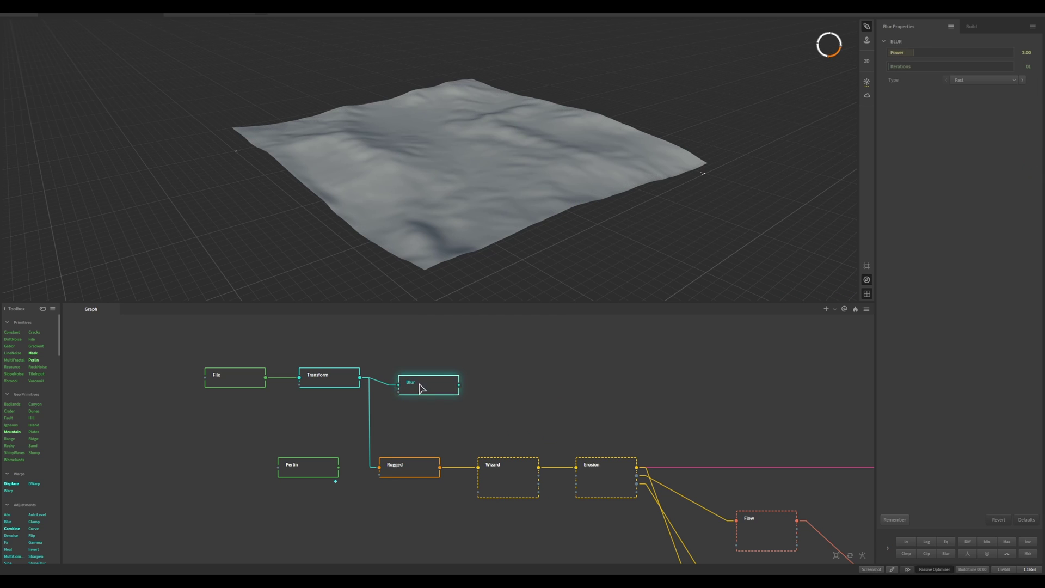
{"action": "left_click_drag", "start_coordinate": [419, 380], "coordinate": [416, 375]}
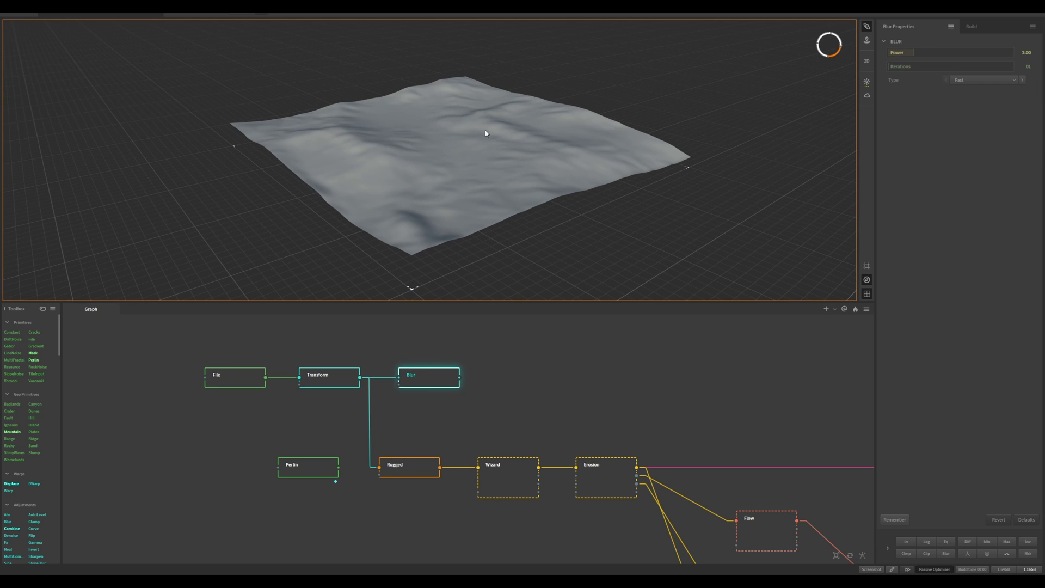
Compare the File, Transform and Blur results, and connect the Blur node's output to the Rugged node
{"action": "left_click", "coordinate": [228, 375]}
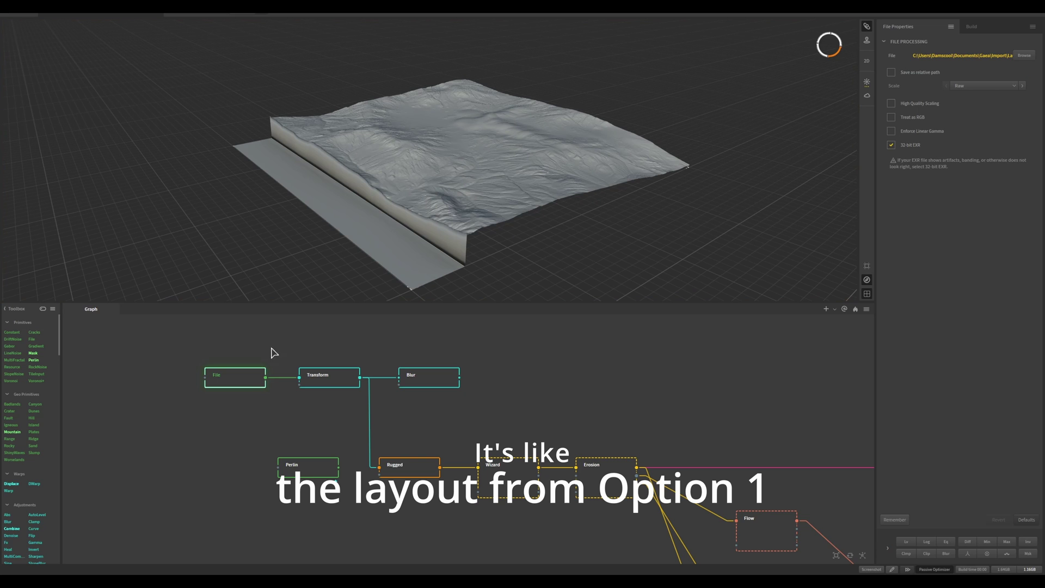
{"action": "left_click", "coordinate": [321, 375]}
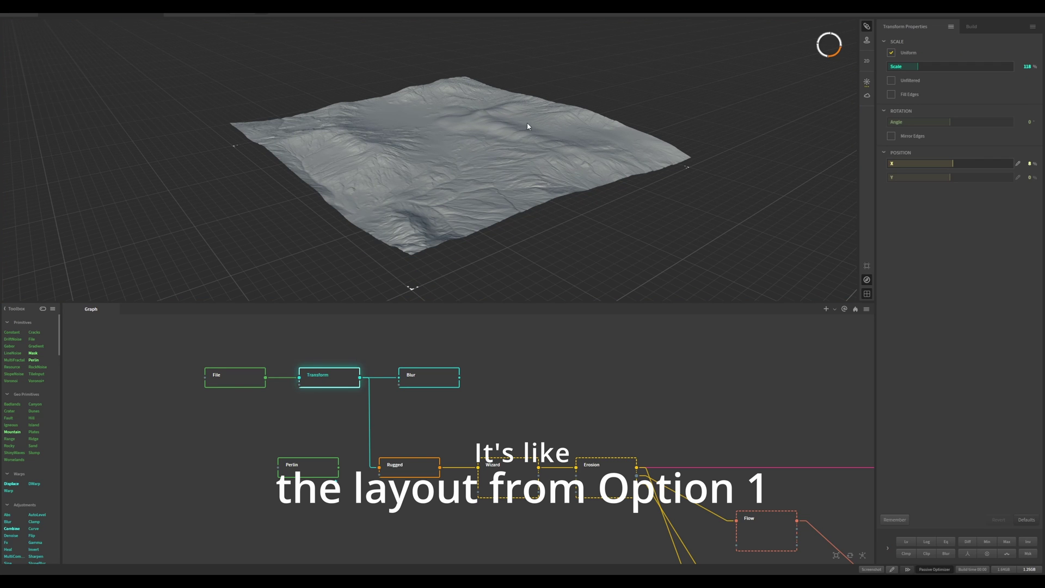
{"action": "left_click", "coordinate": [425, 380]}
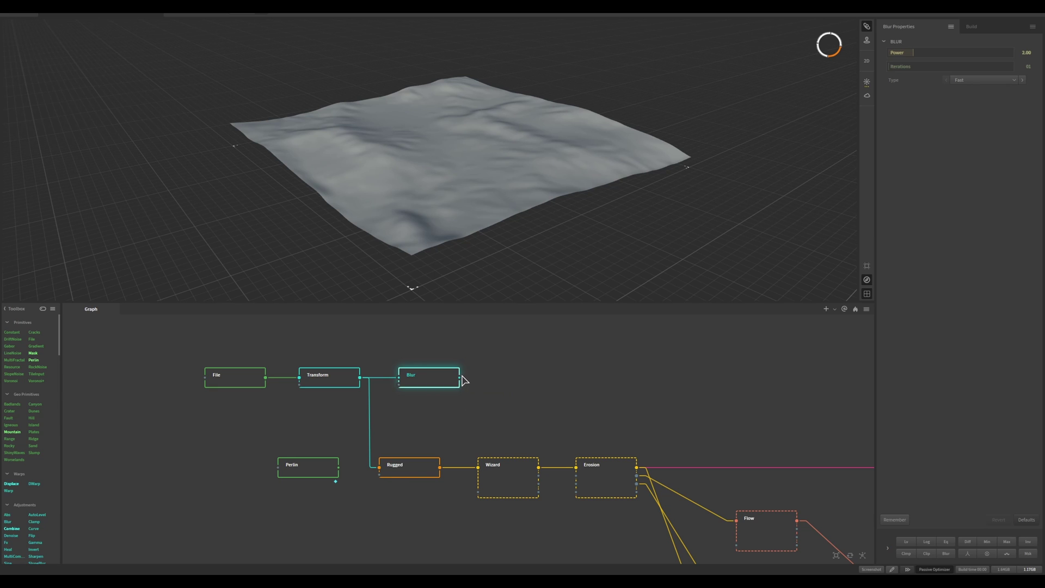
{"action": "left_click_drag", "start_coordinate": [377, 471], "coordinate": [379, 470]}
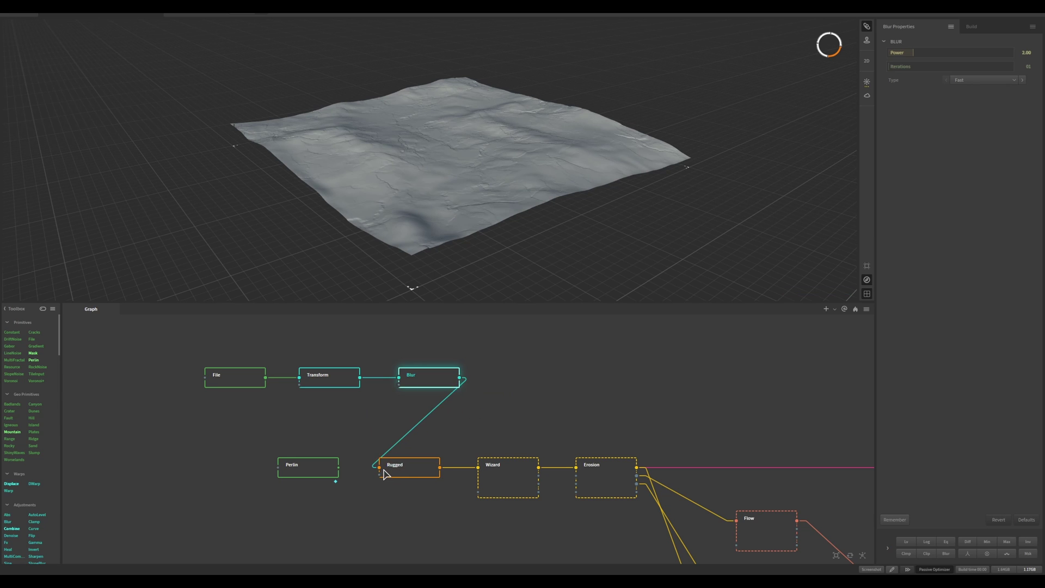
Examine the Rugged, Wizard and Erosion results on the new layout and follow the graph to the Ground_A output node
{"action": "left_click", "coordinate": [412, 469]}
{"action": "left_click", "coordinate": [501, 476]}
{"action": "left_click", "coordinate": [605, 472]}
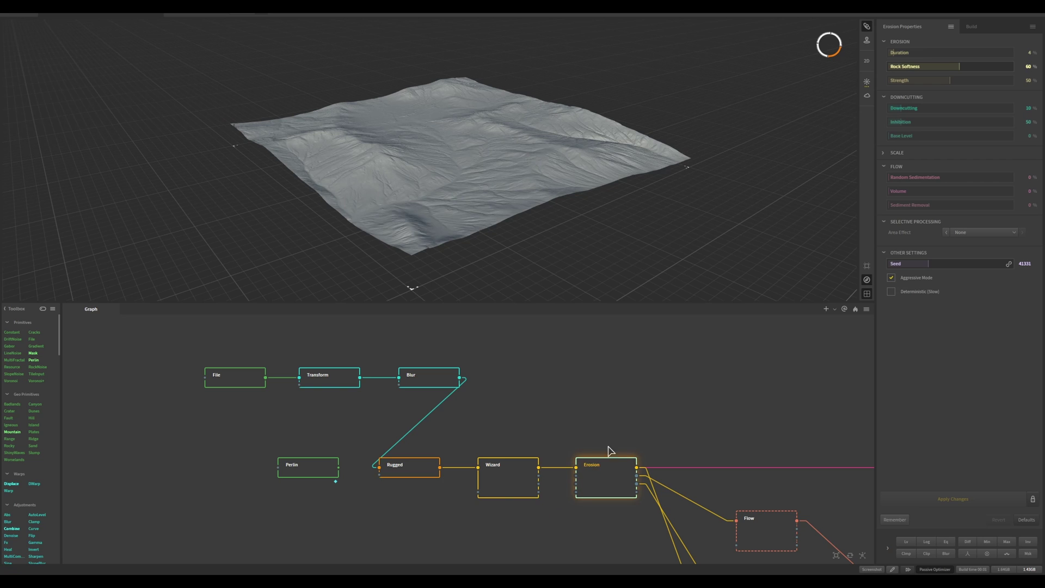
{"action": "scroll", "coordinate": [470, 155], "scroll_direction": "up", "scroll_amount": 3}
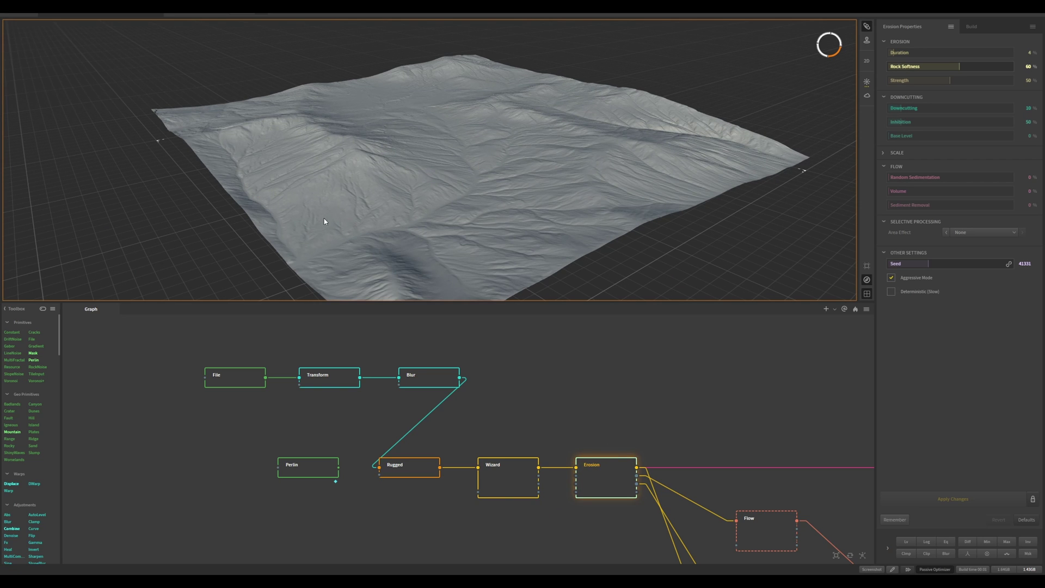
{"action": "middle_click_drag", "start_coordinate": [751, 368], "coordinate": [696, 351]}
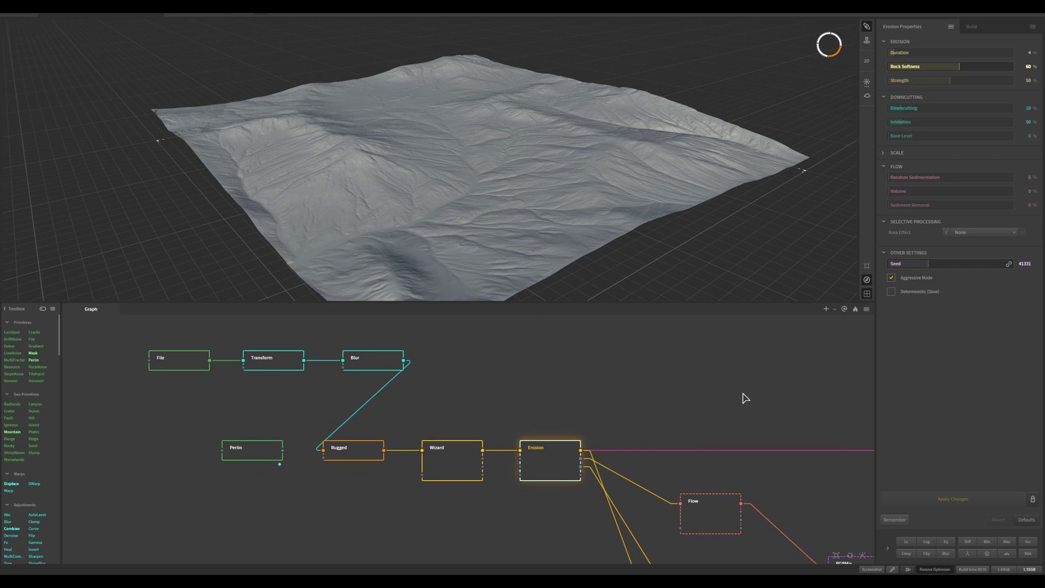
{"action": "middle_click_drag", "start_coordinate": [742, 391], "coordinate": [559, 321]}
{"action": "scroll", "coordinate": [567, 343], "scroll_direction": "down", "scroll_amount": 3}
{"action": "middle_click_drag", "start_coordinate": [658, 427], "coordinate": [638, 427]}
{"action": "scroll", "coordinate": [654, 433], "scroll_direction": "up", "scroll_amount": 2}
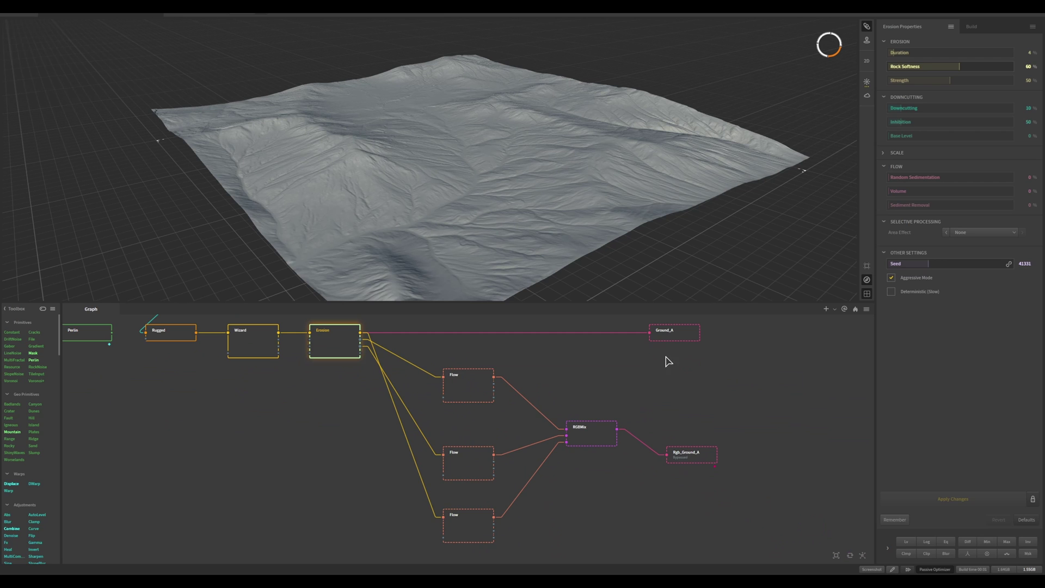
{"action": "left_click", "coordinate": [669, 334]}
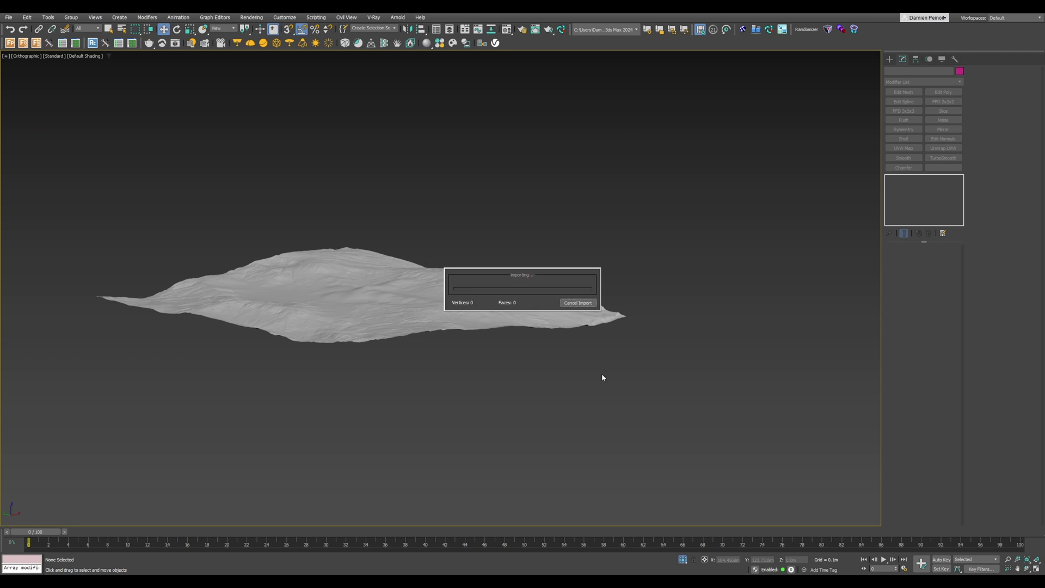
In 3ds Max, move the imported Ground_A beside S_Ground01 and display both meshes in their object colors
{"action": "middle_click_drag", "start_coordinate": [636, 335], "coordinate": [509, 349], "text": "alt"}
{"action": "key", "text": "t"}
{"action": "scroll", "coordinate": [449, 309], "scroll_direction": "up", "scroll_amount": 2}
{"action": "left_click_drag", "start_coordinate": [441, 302], "coordinate": [706, 270]}
{"action": "scroll", "coordinate": [493, 256], "scroll_direction": "up", "scroll_amount": 2}
{"action": "scroll", "coordinate": [485, 252], "scroll_direction": "down", "scroll_amount": 1}
{"action": "middle_click_drag", "start_coordinate": [707, 270], "coordinate": [691, 271]}
{"action": "left_click", "coordinate": [941, 58]}
{"action": "left_click", "coordinate": [958, 109]}
{"action": "middle_click_drag", "start_coordinate": [593, 247], "coordinate": [588, 247]}
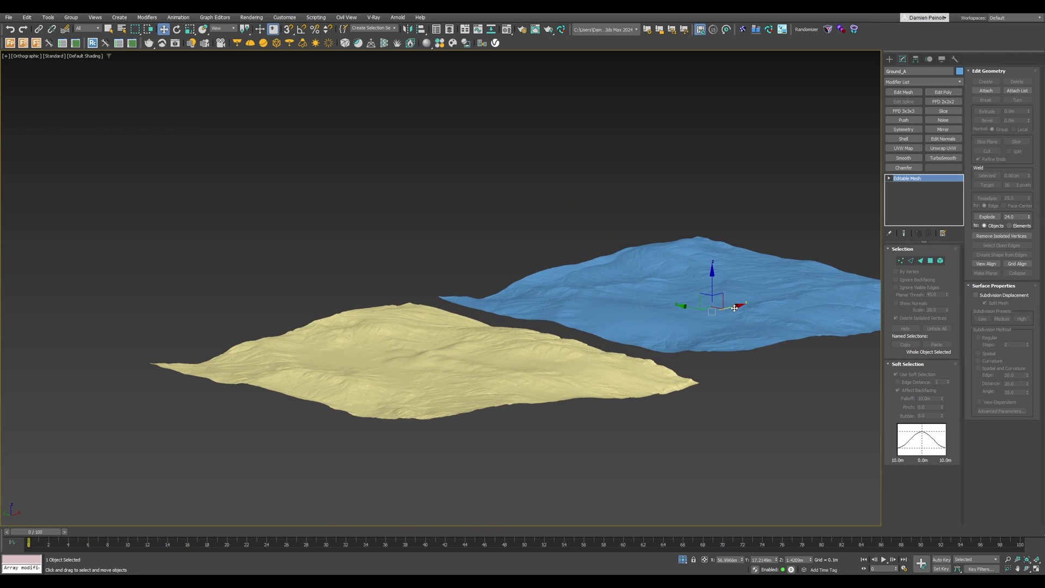
Move Ground_A along X back onto S_Ground01 and compare how the two surfaces overlap
{"action": "mouse_move", "coordinate": [736, 307]}
{"action": "left_mouse_down"}
{"action": "mouse_move", "coordinate": [435, 342]}
{"action": "mouse_move", "coordinate": [446, 342]}
{"action": "left_mouse_up"}
{"action": "middle_click_drag", "start_coordinate": [500, 291], "coordinate": [447, 343], "text": "alt"}
{"action": "scroll", "coordinate": [447, 343], "scroll_direction": "up", "scroll_amount": 3}
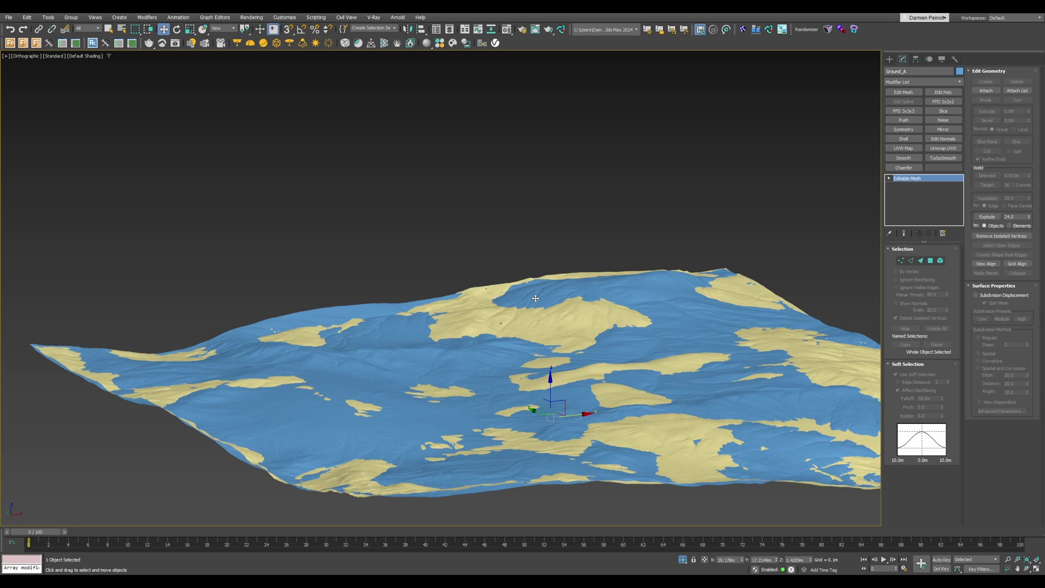
{"action": "middle_click_drag", "start_coordinate": [562, 312], "coordinate": [462, 299]}
{"action": "middle_click_drag", "start_coordinate": [461, 299], "coordinate": [526, 365], "text": "alt"}
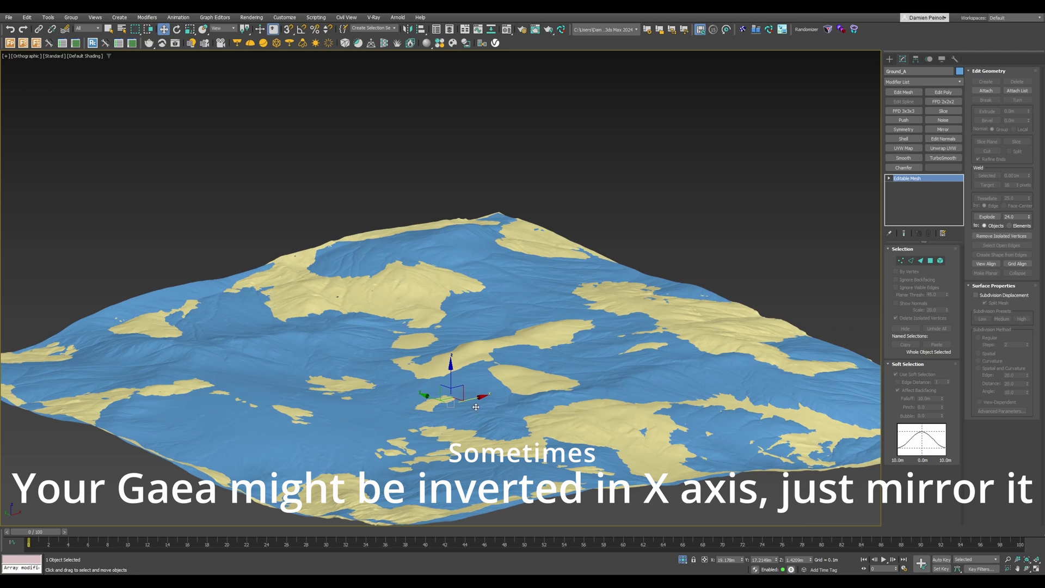
{"action": "middle_click_drag", "start_coordinate": [250, 272], "coordinate": [528, 290], "text": "alt"}
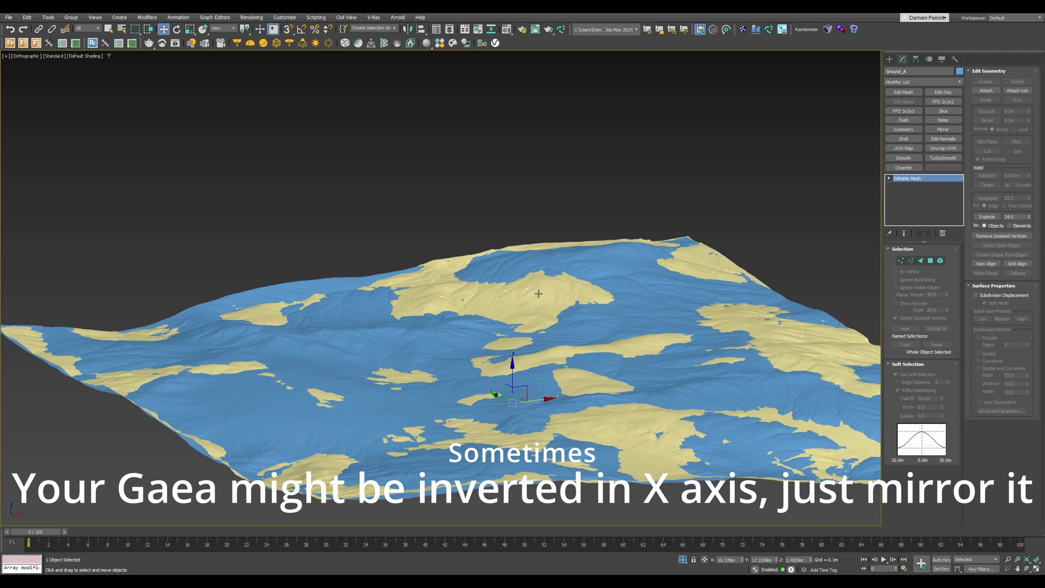
Add a ProOptimizer modifier to S_Ground01 and calculate the optimization
{"action": "left_click", "coordinate": [538, 293]}
{"action": "left_click", "coordinate": [939, 83]}
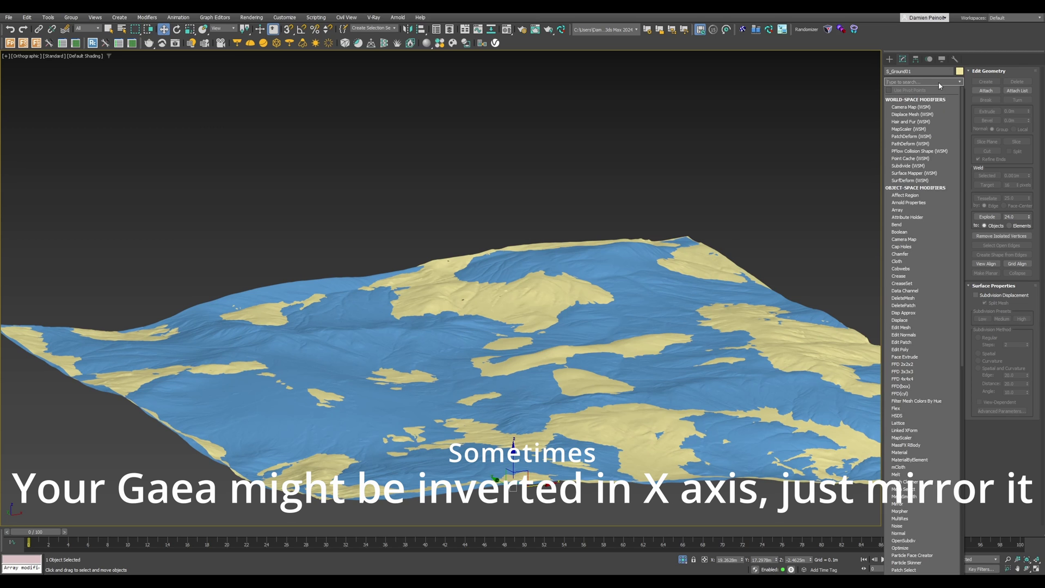
{"action": "type", "text": "pro"}
{"action": "left_click", "coordinate": [915, 99]}
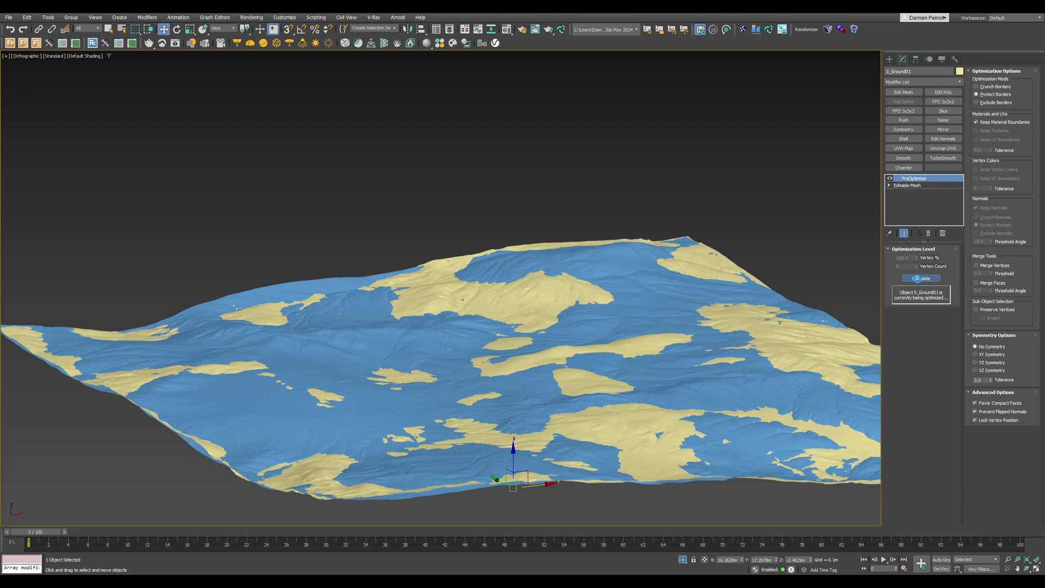
{"action": "left_click", "coordinate": [921, 278]}
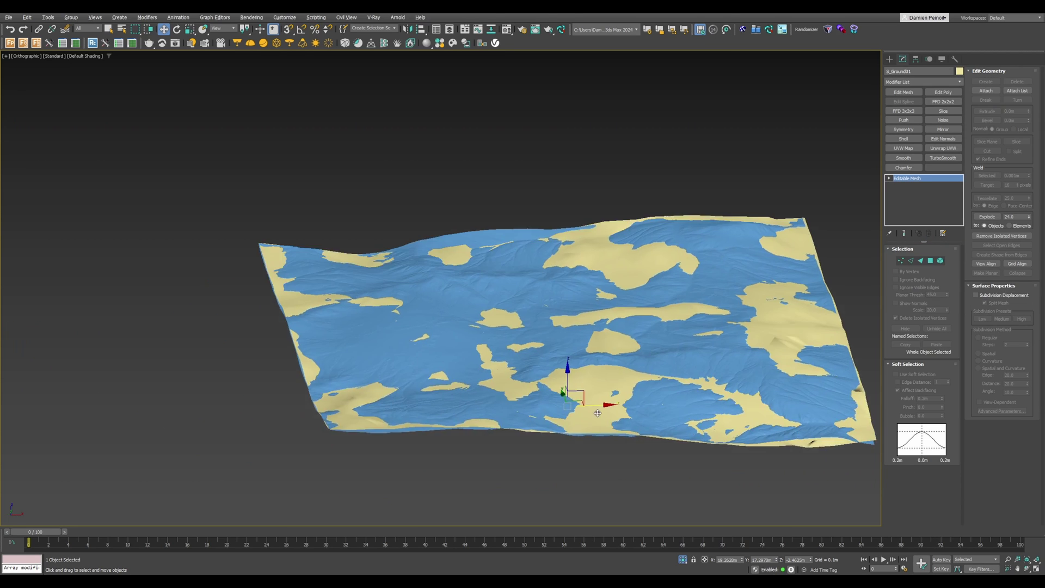
Move S_Ground01 aside along X and examine Ground_A's eroded surface up close
{"action": "left_click_drag", "start_coordinate": [601, 402], "coordinate": [45, 393]}
{"action": "middle_click_drag", "start_coordinate": [335, 387], "coordinate": [595, 349]}
{"action": "scroll", "coordinate": [561, 304], "scroll_direction": "up", "scroll_amount": 5}
{"action": "middle_click_drag", "start_coordinate": [560, 304], "coordinate": [663, 289]}
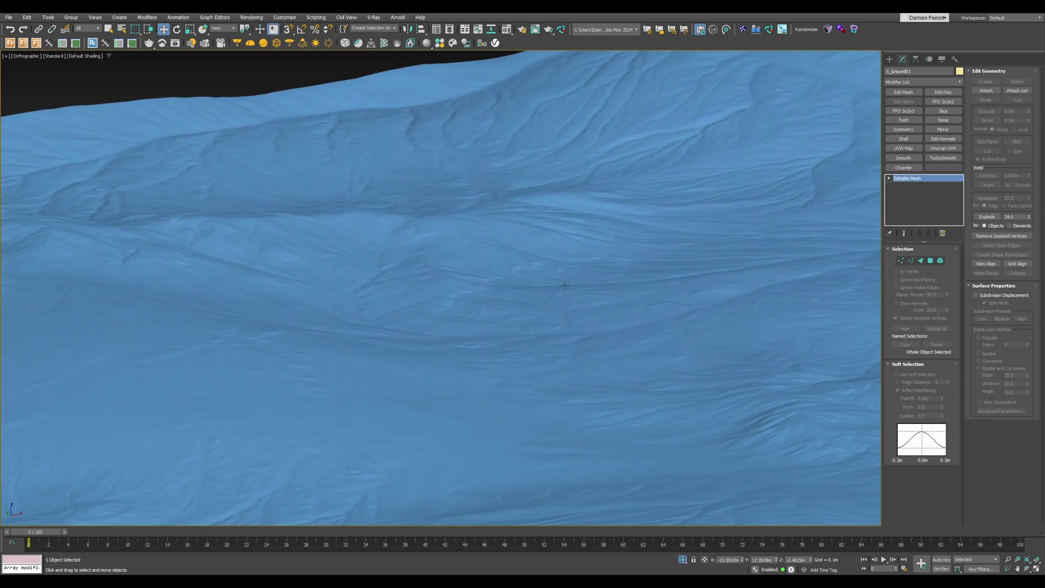
{"action": "middle_click_drag", "start_coordinate": [492, 302], "coordinate": [587, 311], "text": "alt"}
{"action": "scroll", "coordinate": [488, 306], "scroll_direction": "down", "scroll_amount": 4}
{"action": "scroll", "coordinate": [599, 261], "scroll_direction": "down", "scroll_amount": 2}
{"action": "scroll", "coordinate": [581, 282], "scroll_direction": "down", "scroll_amount": 4}
Move S_Ground01 back along X so it overlaps Ground_A, and view both from a low angle
{"action": "left_click_drag", "start_coordinate": [333, 395], "coordinate": [678, 284]}
{"action": "key", "text": "z"}
{"action": "middle_click_drag", "start_coordinate": [522, 376], "coordinate": [525, 331], "text": "alt"}
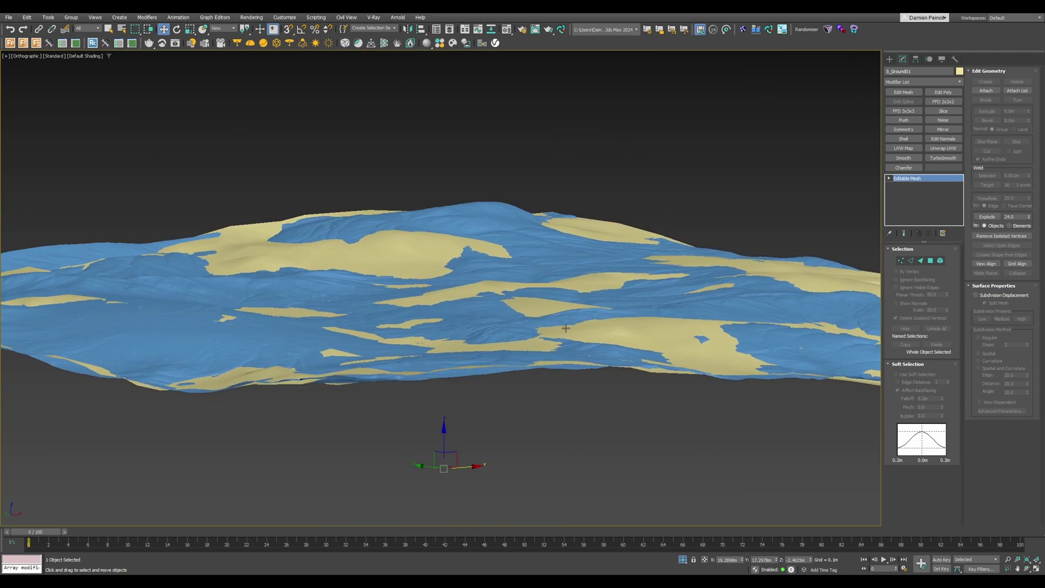